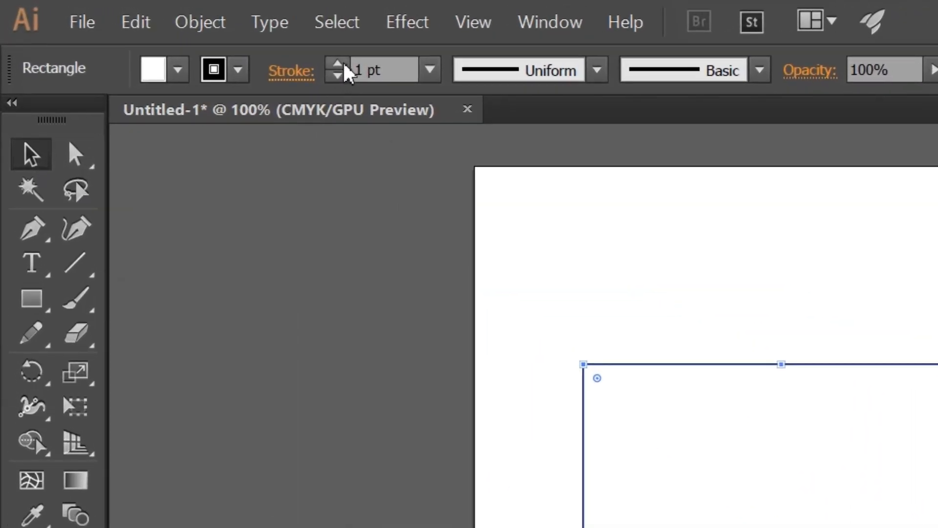
- Set the rectangle's stroke weight to 9 pt and remove its fill
click(337, 64)
click(337, 65)
click(337, 65)
click(337, 65)
click(337, 65)
click(337, 64)
click(337, 65)
click(338, 64)
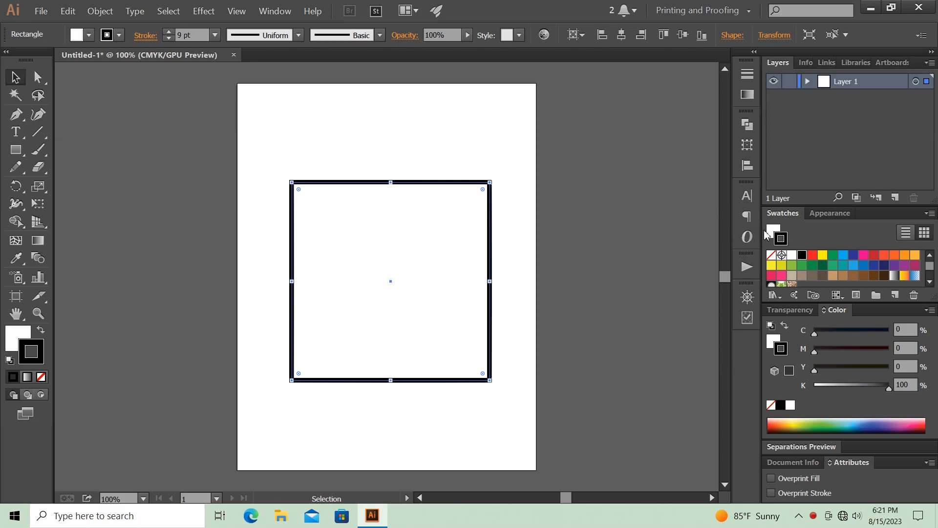
click(771, 255)
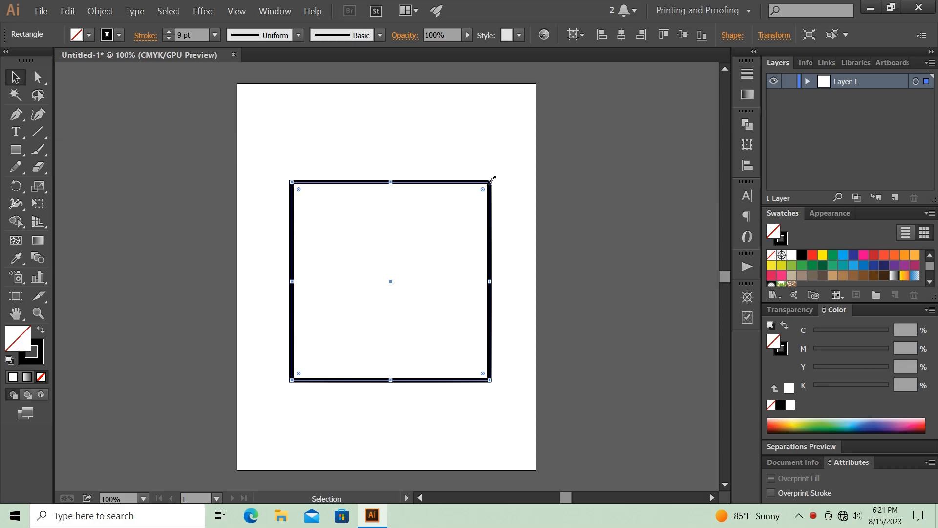
- Rotate the square into an upright diamond and add a slightly smaller copy sharing its upper corner
drag(489, 175, 517, 259)
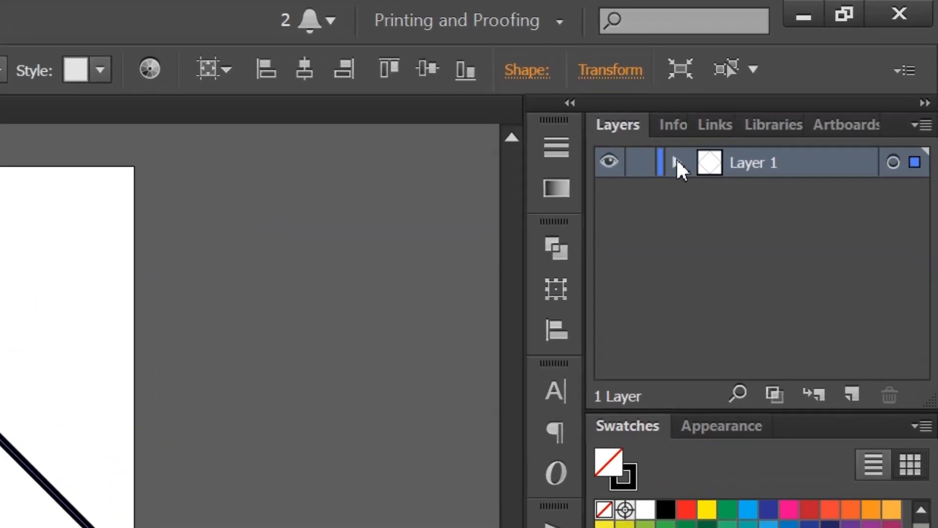
click(676, 163)
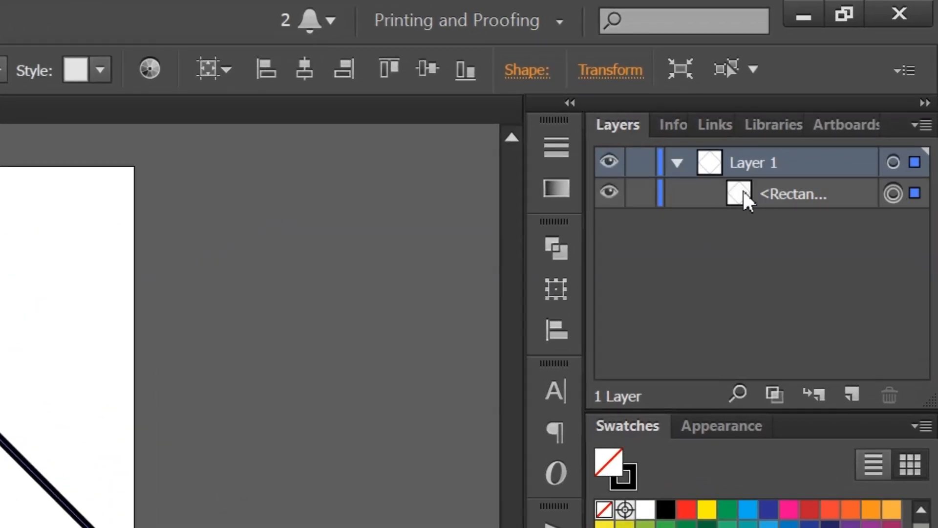
drag(760, 193, 850, 394)
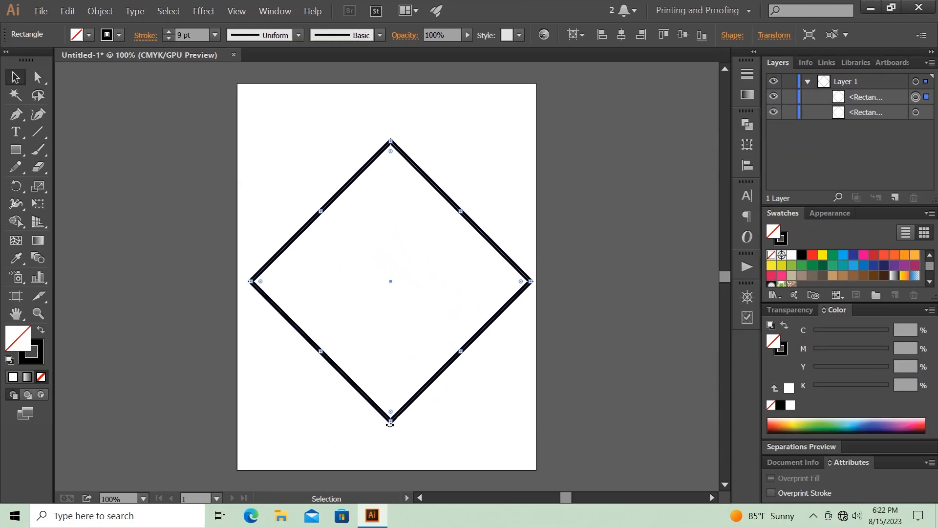
drag(390, 423, 394, 396)
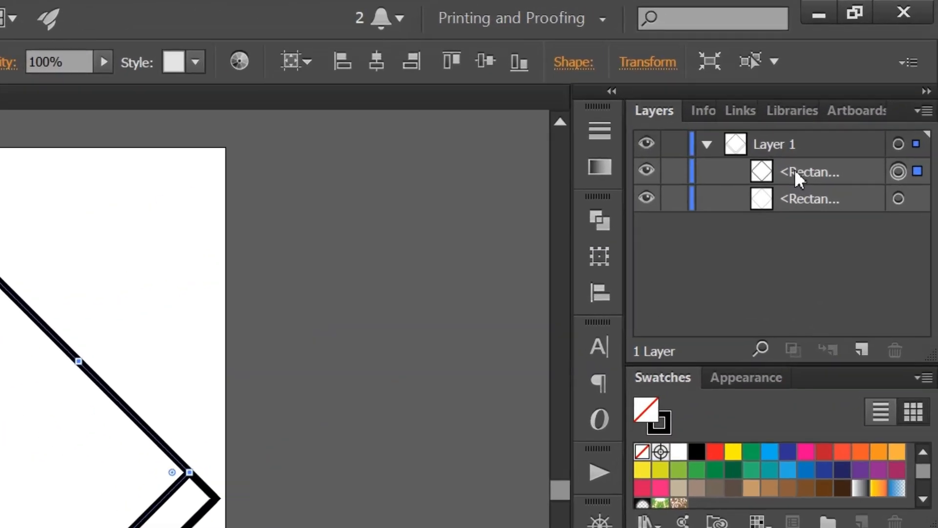
- Repeatedly duplicate the newest diamond and shrink each copy toward the shared upper corner, forming evenly stepped nested diamonds up to the apex
drag(859, 100, 886, 176)
drag(835, 352, 851, 394)
drag(390, 390, 390, 365)
drag(861, 98, 895, 197)
drag(391, 365, 395, 286)
drag(867, 96, 895, 198)
drag(391, 283, 390, 259)
drag(862, 97, 895, 198)
drag(390, 255, 391, 230)
drag(863, 97, 895, 197)
drag(390, 231, 390, 208)
drag(861, 96, 895, 197)
drag(390, 208, 390, 173)
drag(862, 96, 895, 197)
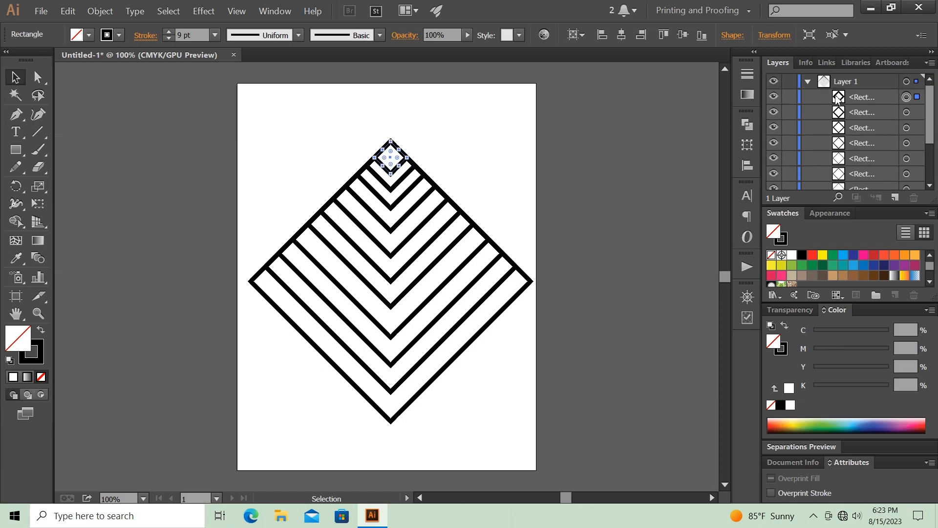
drag(391, 172, 391, 171)
click(366, 147)
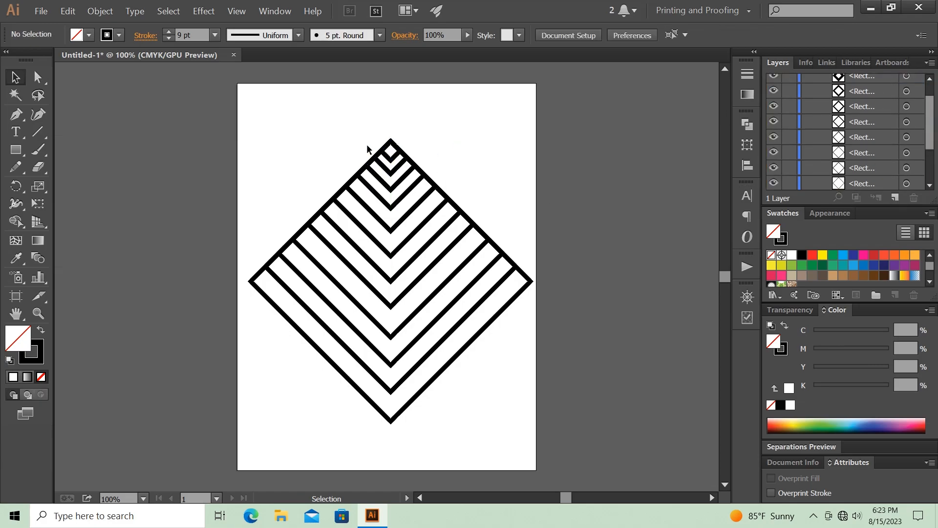
click(390, 172)
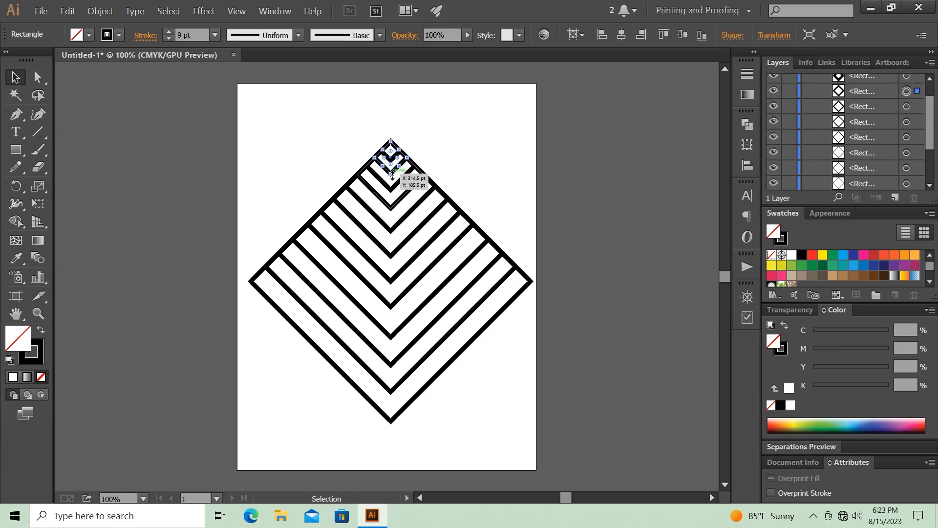
click(438, 140)
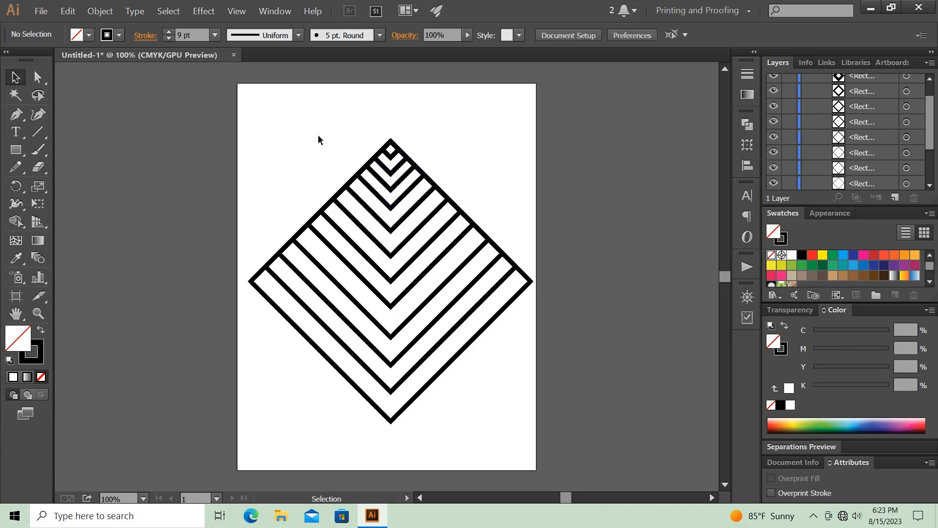
- Select all nested diamonds and apply a linear white-to-black gradient to their strokes
drag(292, 122, 476, 361)
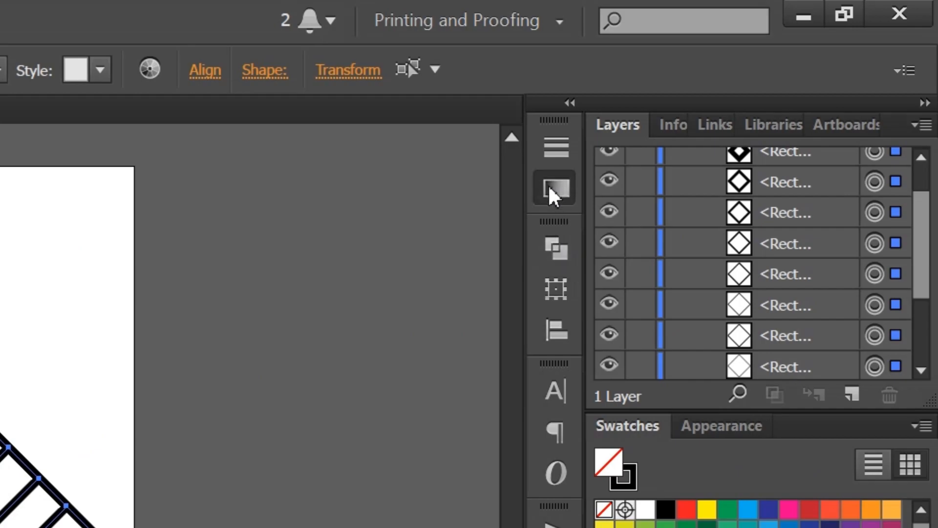
click(746, 96)
click(214, 239)
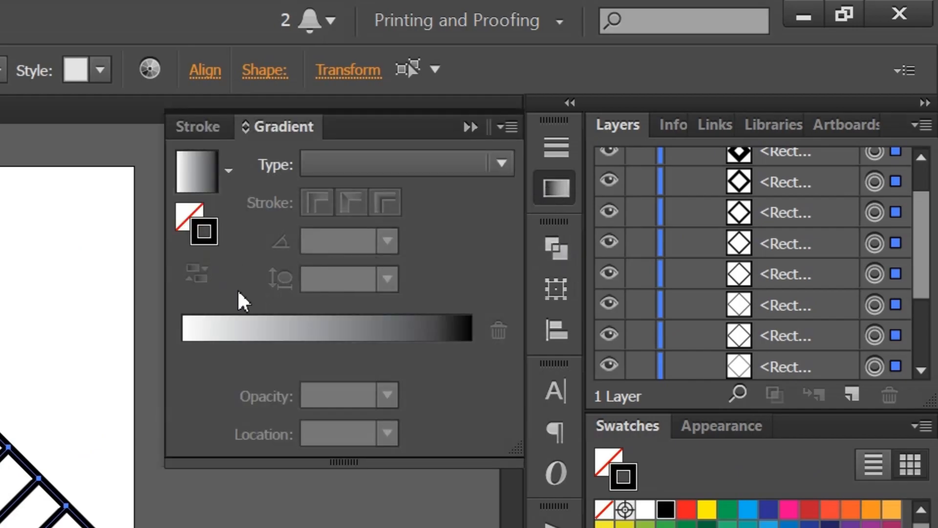
click(276, 336)
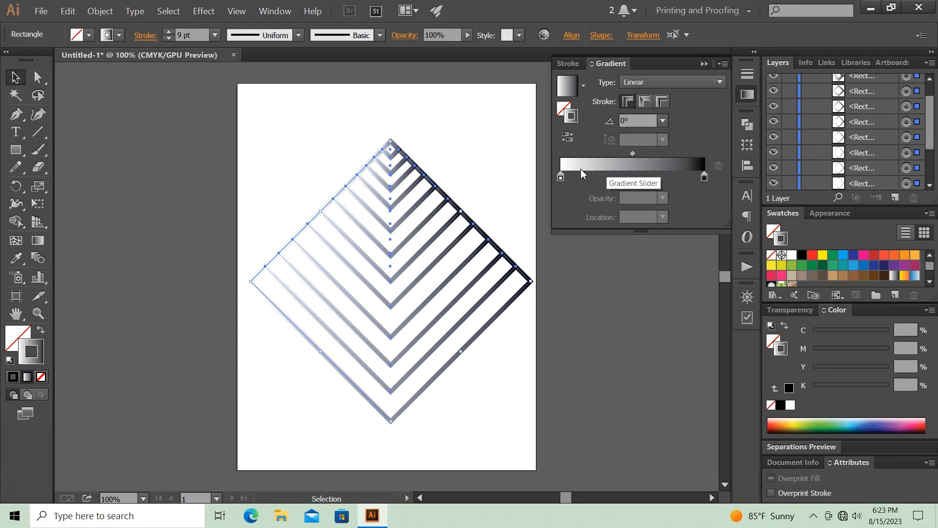
- Add a middle stop to the stroke gradient and make its starting stop black at 0.83%
click(623, 179)
drag(560, 177, 562, 177)
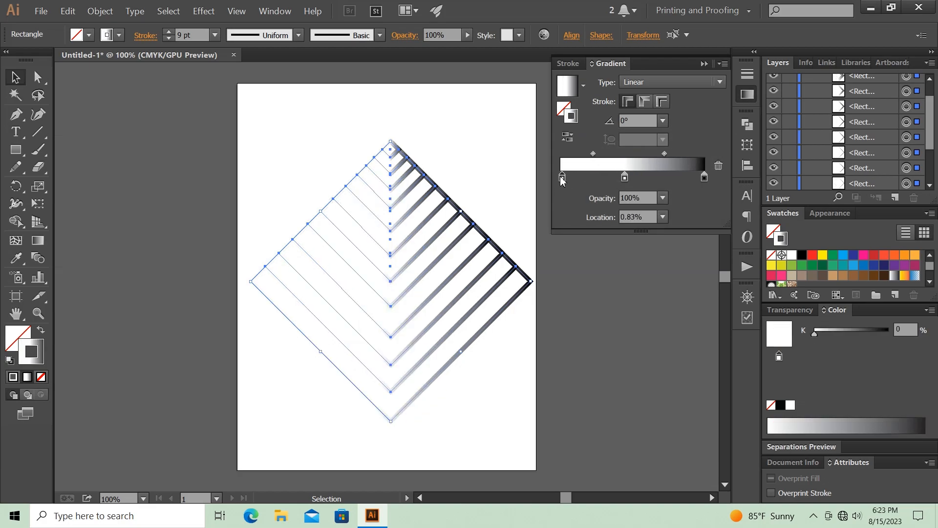
double_click(562, 178)
click(546, 223)
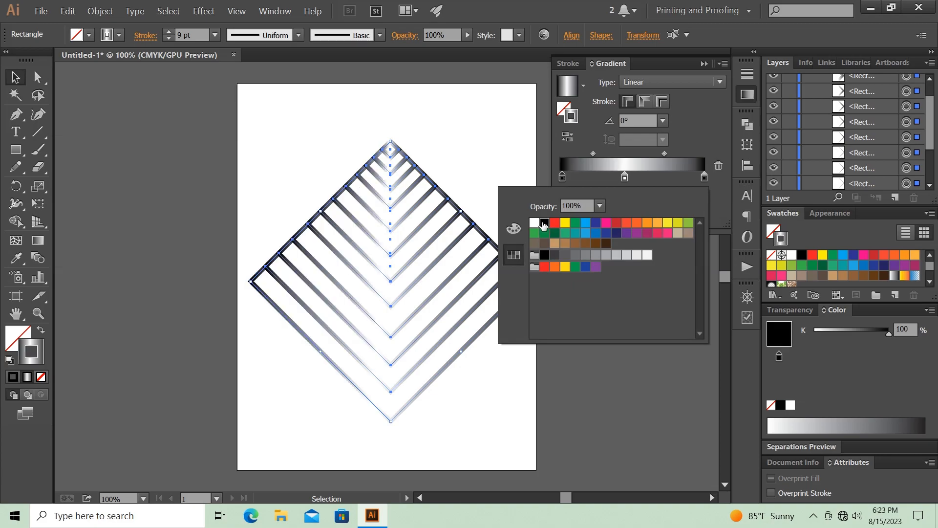
- Move the gradient's middle stop to 50.67% and recolour it with the bright blue swatch
click(624, 178)
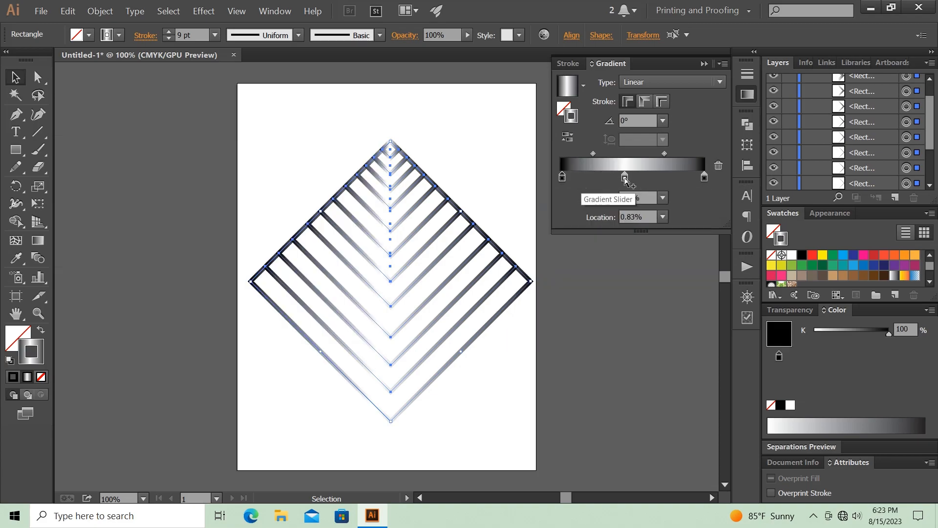
drag(626, 178, 636, 178)
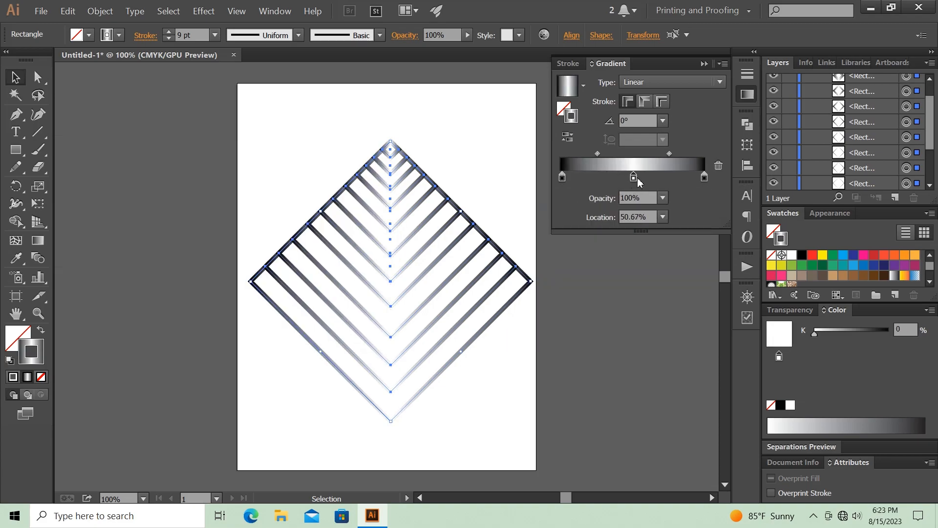
double_click(634, 177)
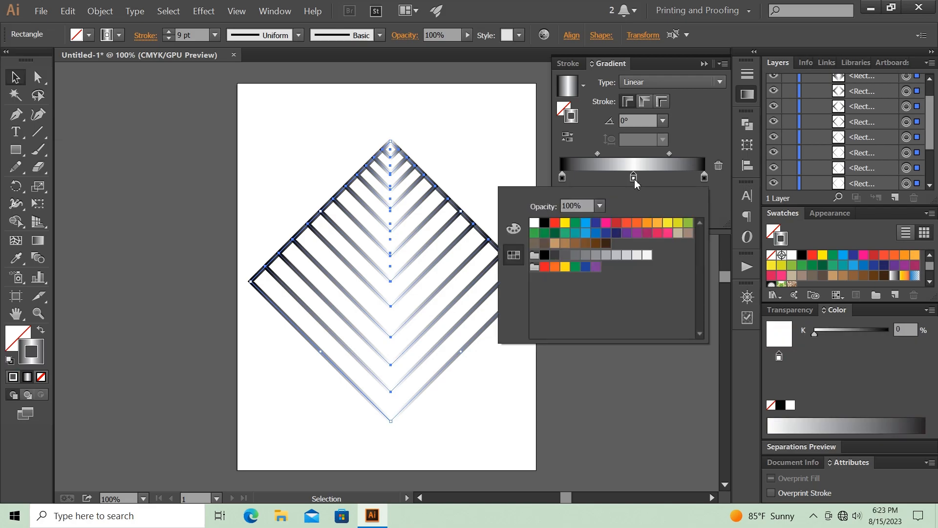
click(585, 223)
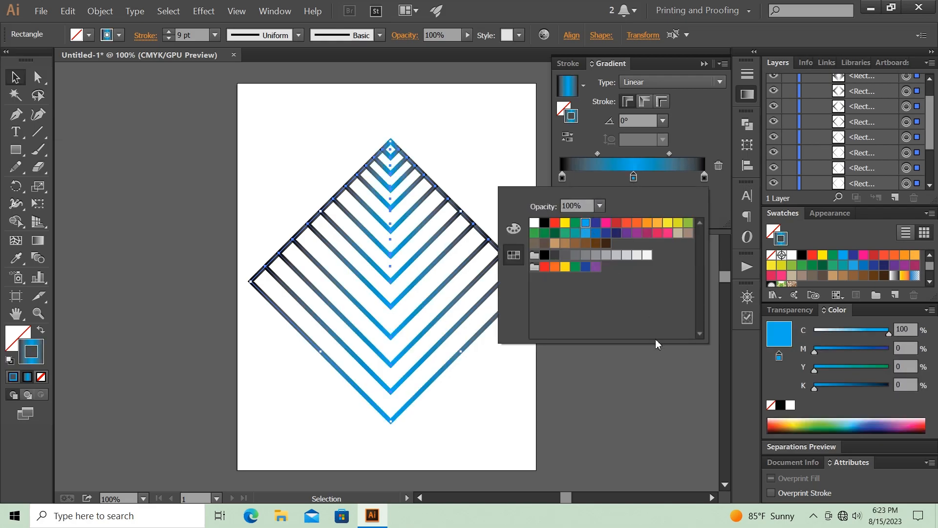
click(657, 361)
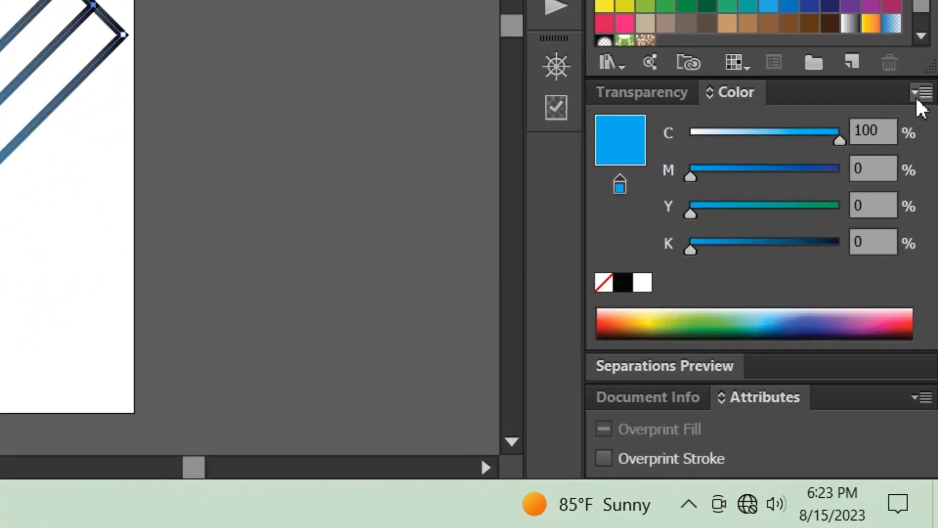
- Switch the colour sliders to RGB and set the middle stop to R 0, G 249, B 255
click(926, 310)
click(749, 150)
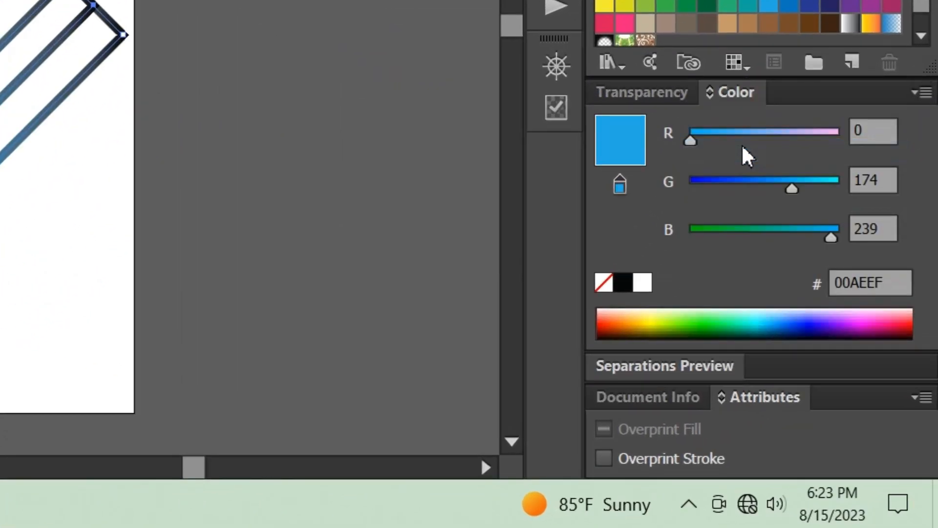
drag(803, 184, 834, 187)
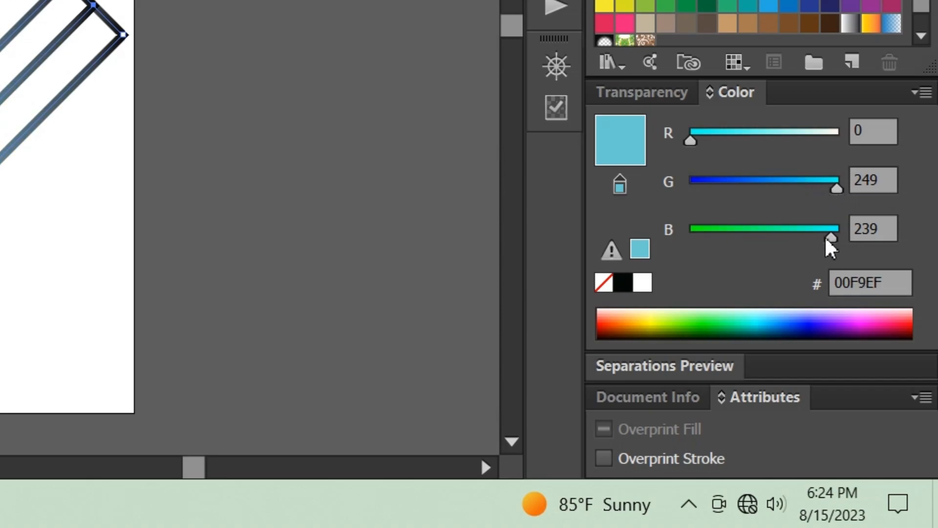
drag(826, 238, 838, 239)
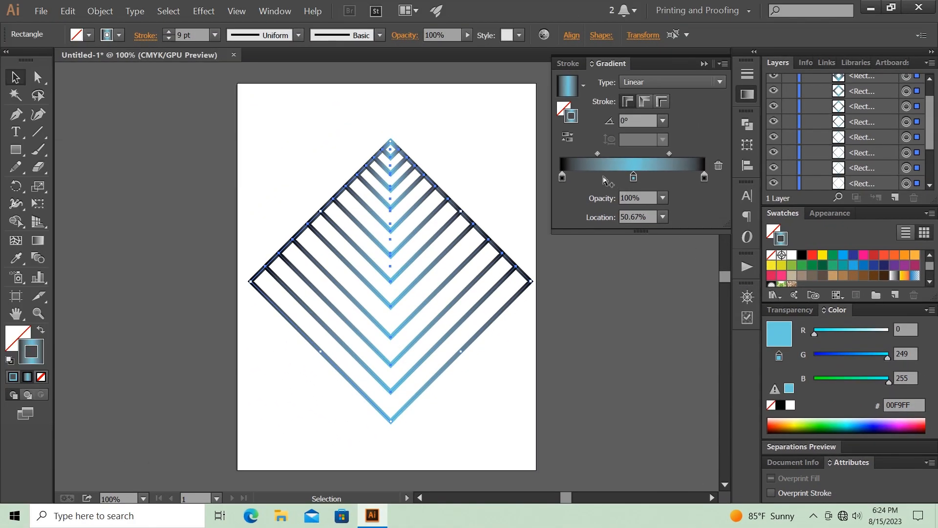
- Add another gradient stop at 31.17% and move the light blue stop to 64%
click(608, 181)
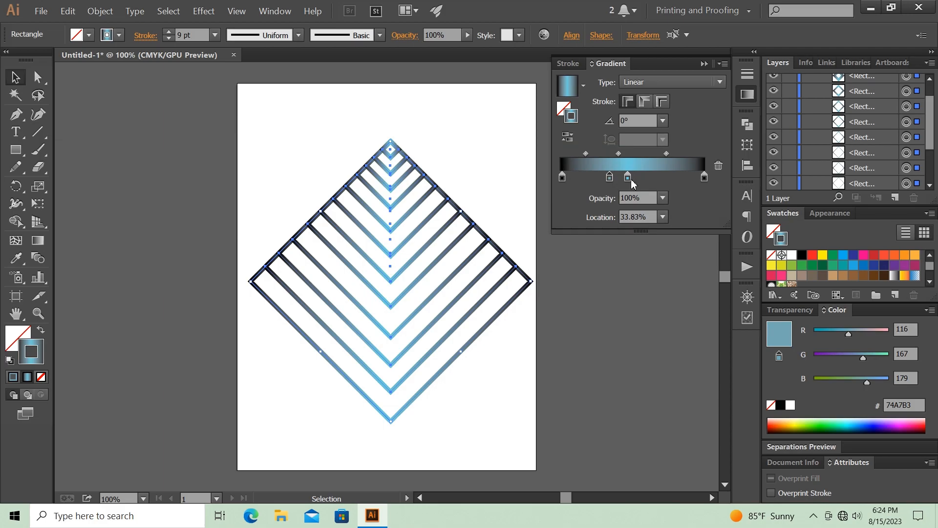
drag(628, 180, 655, 183)
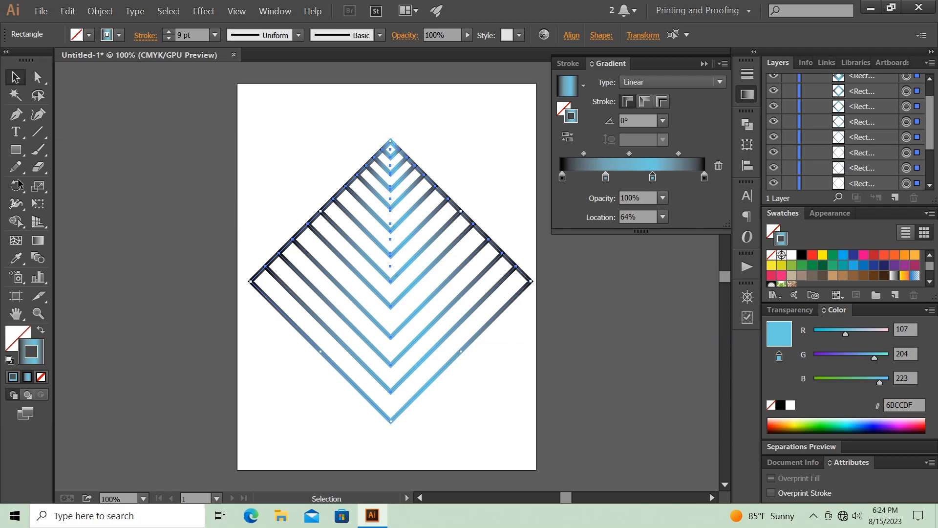
double_click(606, 177)
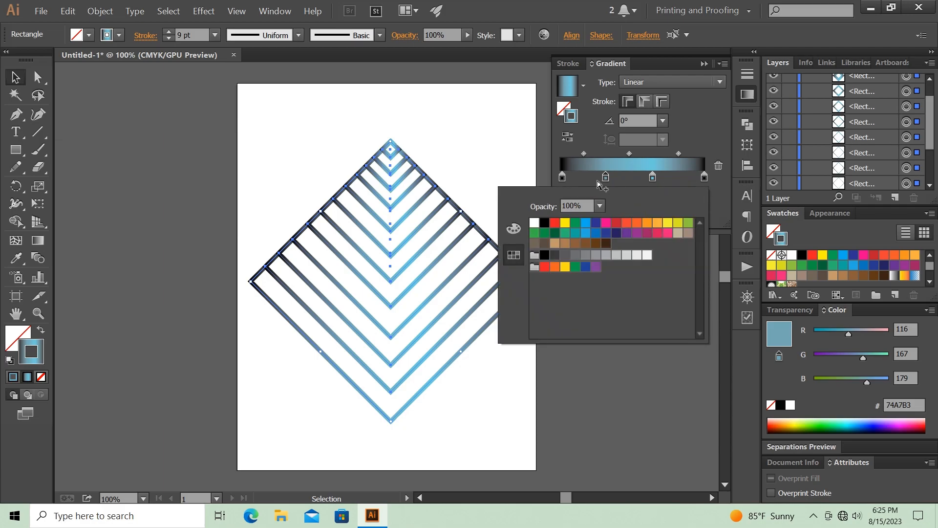
click(607, 179)
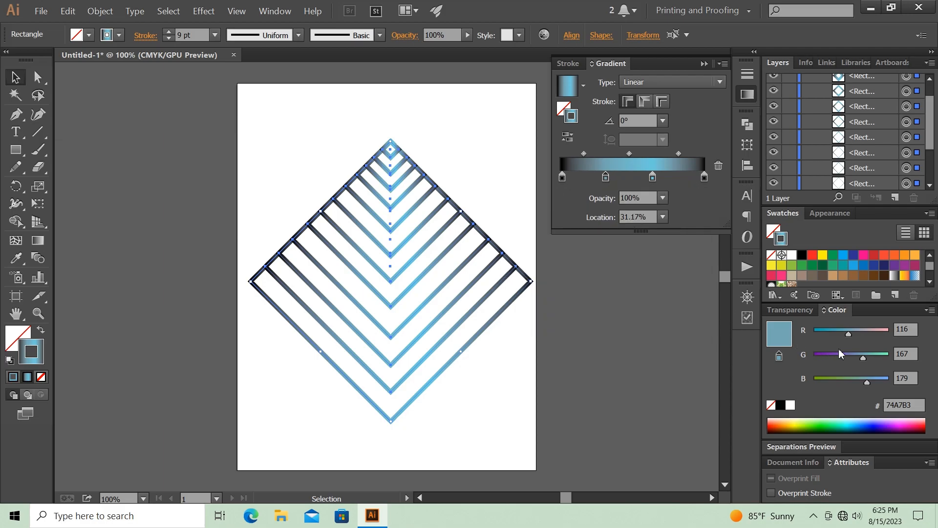
- Recolour the 31.17% stop light blue with R 18, G 255 and a raised B value, and fine-tune the gradient stops
double_click(606, 178)
click(585, 223)
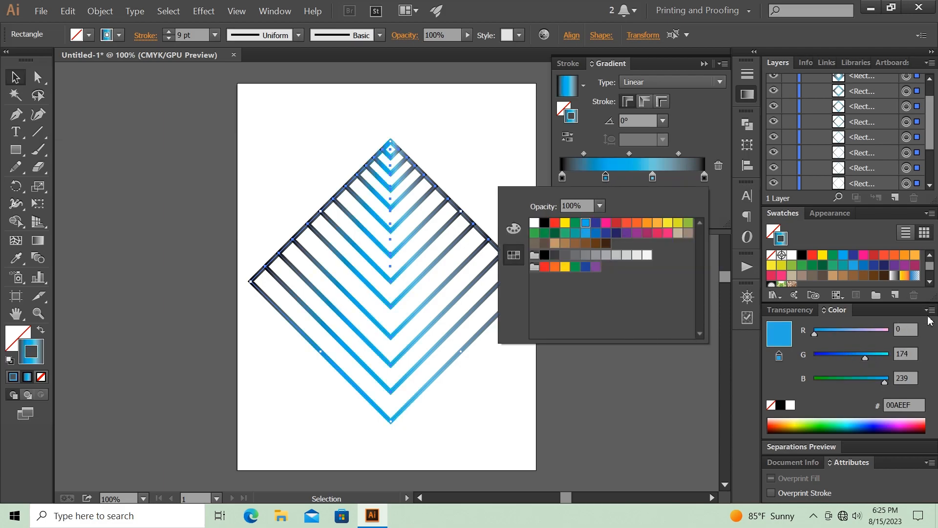
click(870, 360)
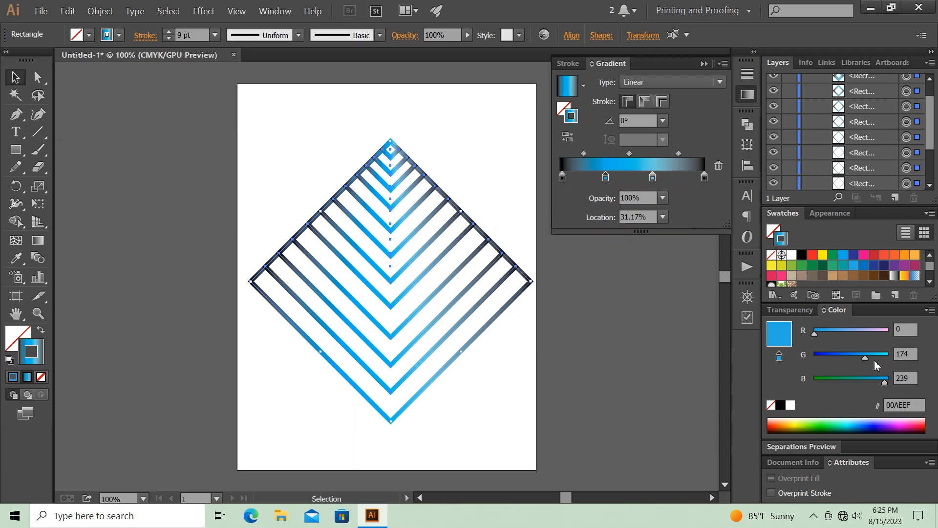
drag(868, 357, 895, 356)
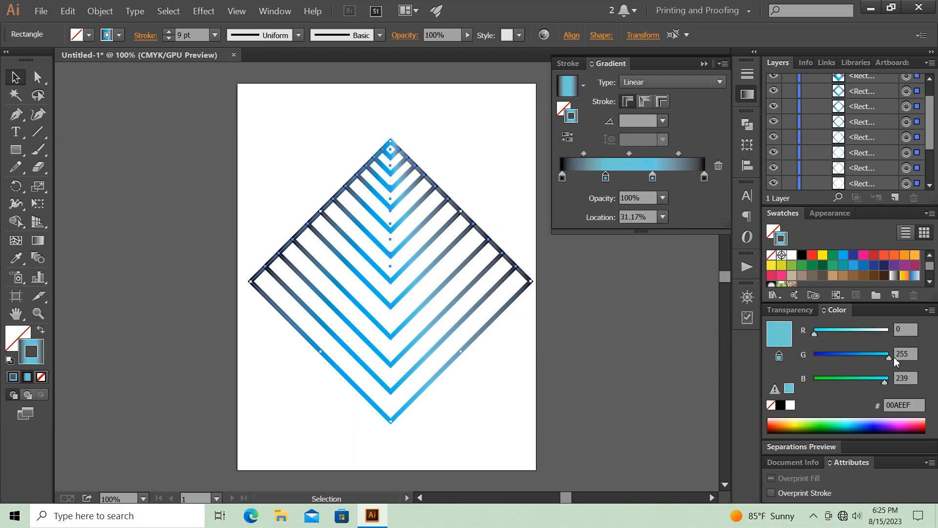
drag(822, 332, 819, 332)
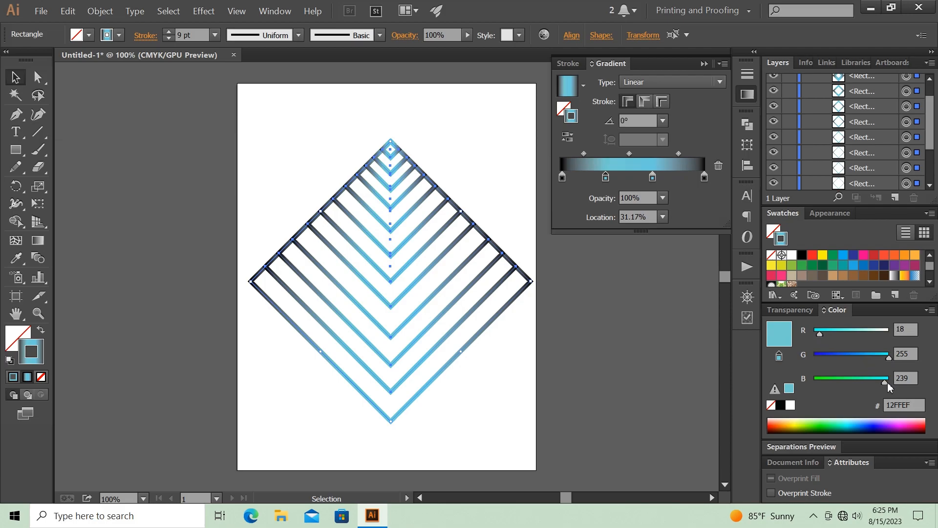
drag(885, 383, 890, 383)
drag(606, 181, 663, 179)
drag(563, 181, 566, 182)
- Select all diamonds and use the Shape Builder to fill each chevron band below the tip diamond with black
drag(290, 139, 478, 377)
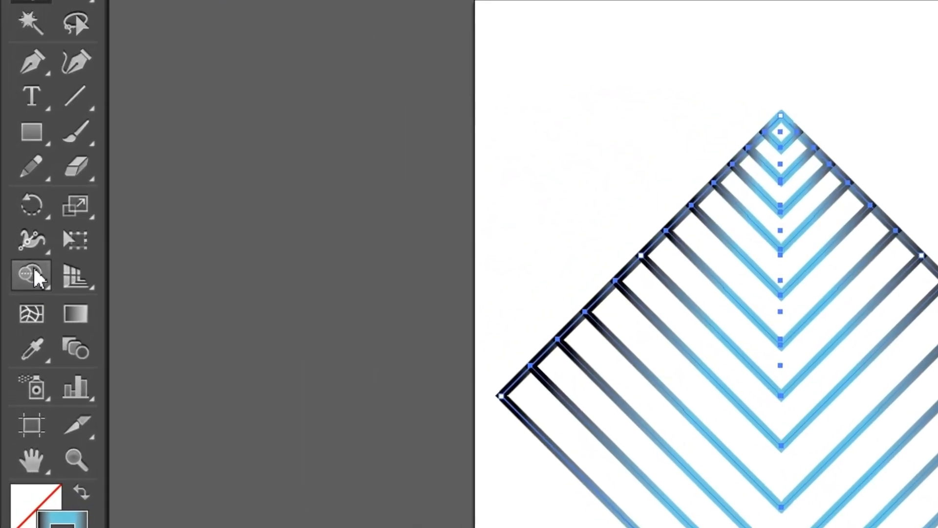
click(28, 260)
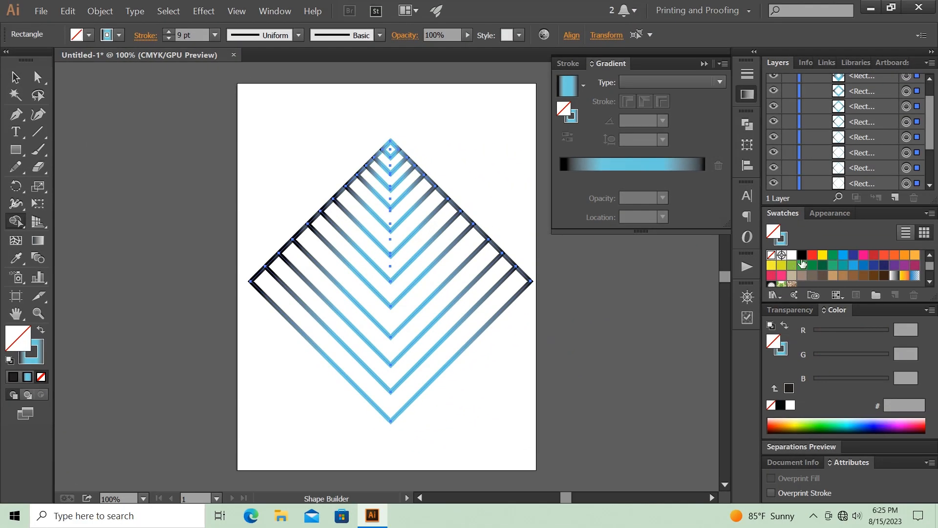
click(907, 267)
click(386, 404)
click(392, 374)
click(395, 344)
click(394, 320)
click(393, 293)
click(393, 266)
click(393, 242)
click(393, 218)
click(392, 198)
click(391, 181)
click(391, 169)
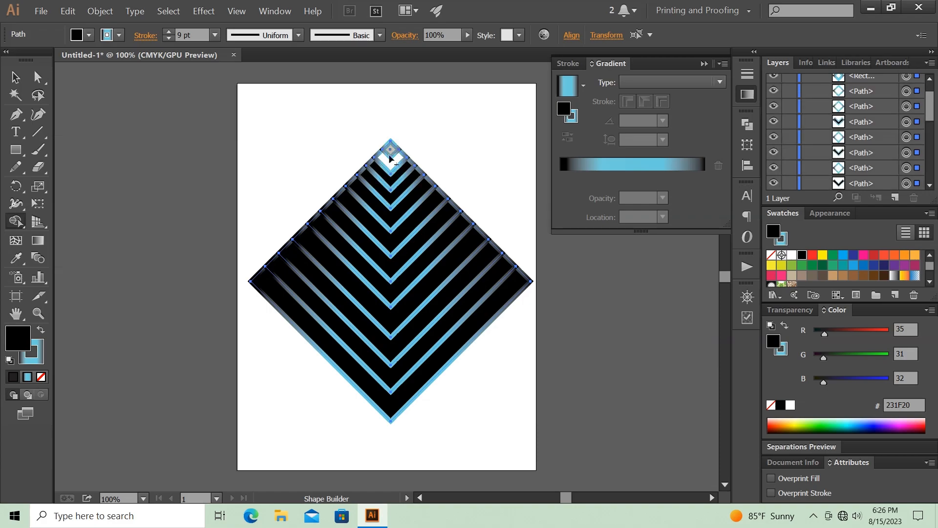
click(391, 167)
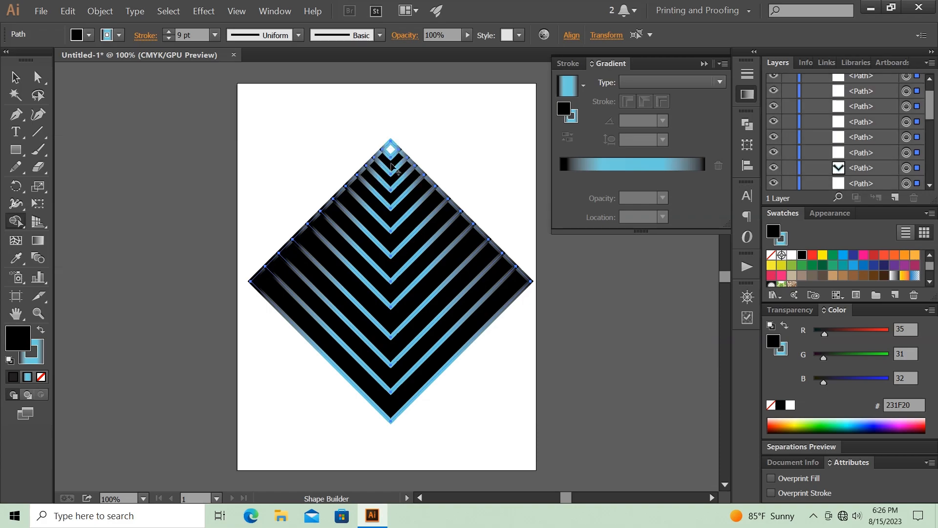
- Fill the interior of the small tip diamond with black using the Shape Builder
click(390, 149)
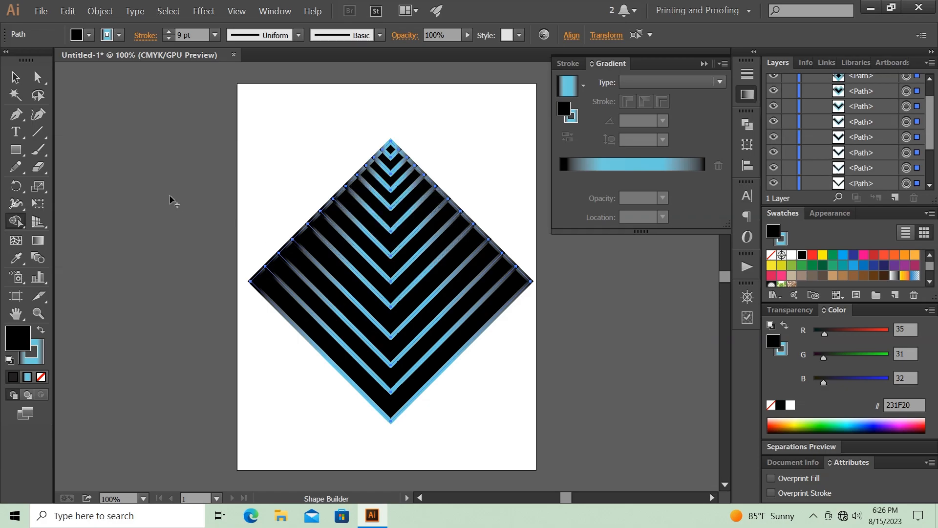
click(19, 76)
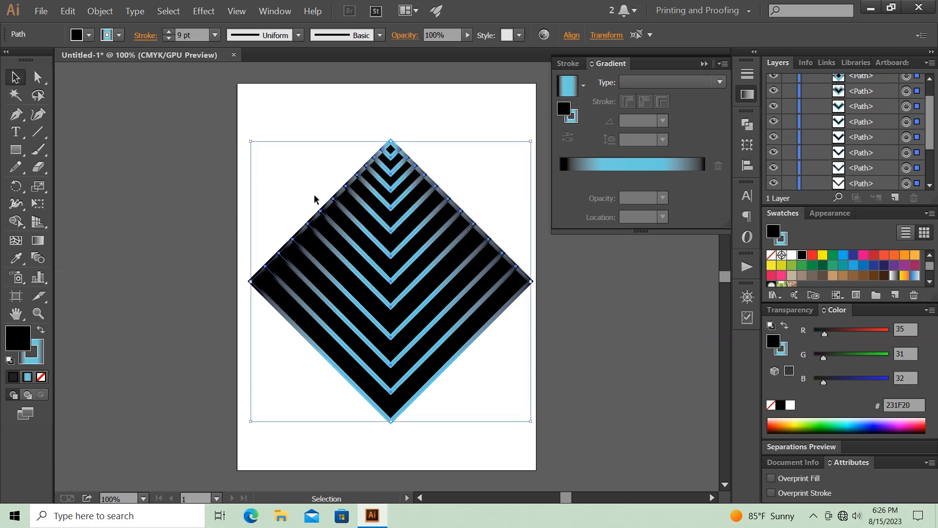
- In the stroke gradient, move the first black stop to 6.17%, shift the light blue stops inward and add a stop at 52.17%
click(573, 119)
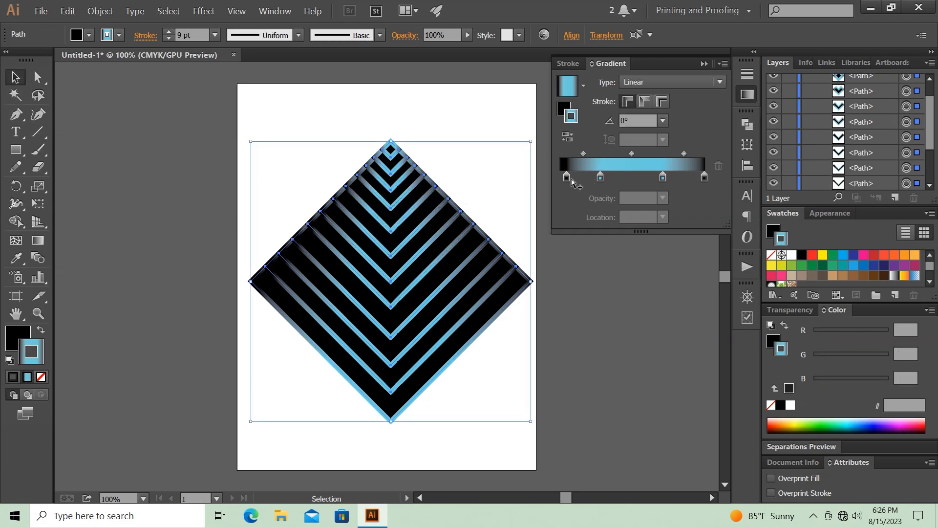
click(569, 177)
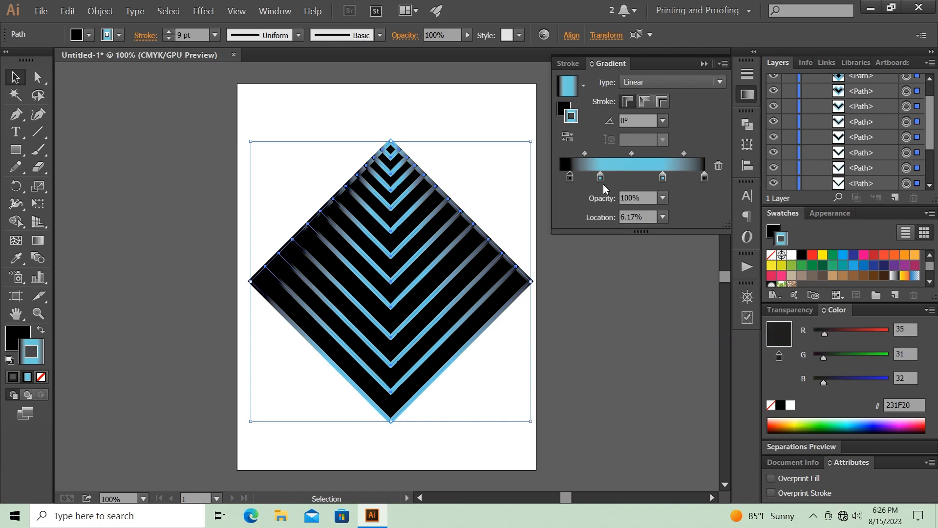
drag(601, 178, 660, 179)
click(635, 179)
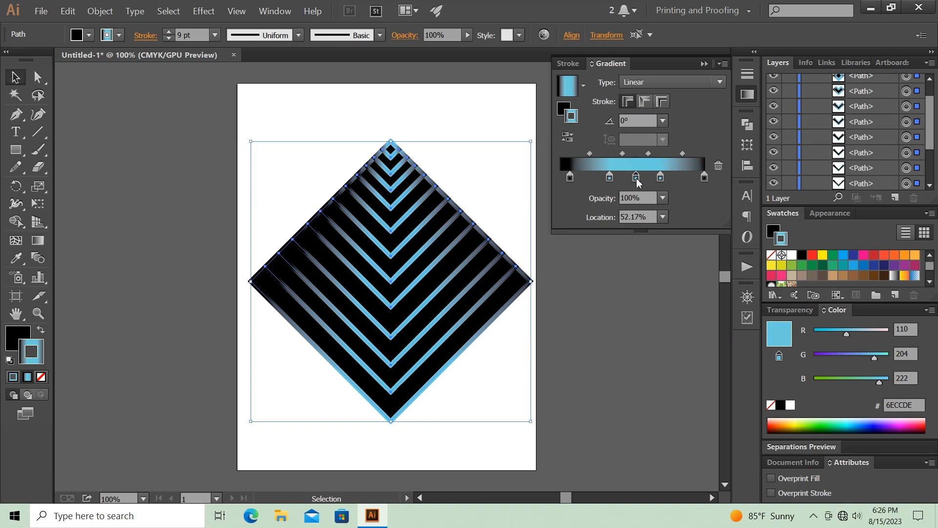
- Recolour the 52.17% gradient stop pale blue with R 141, G 244, B 255 and deselect the artwork
double_click(636, 179)
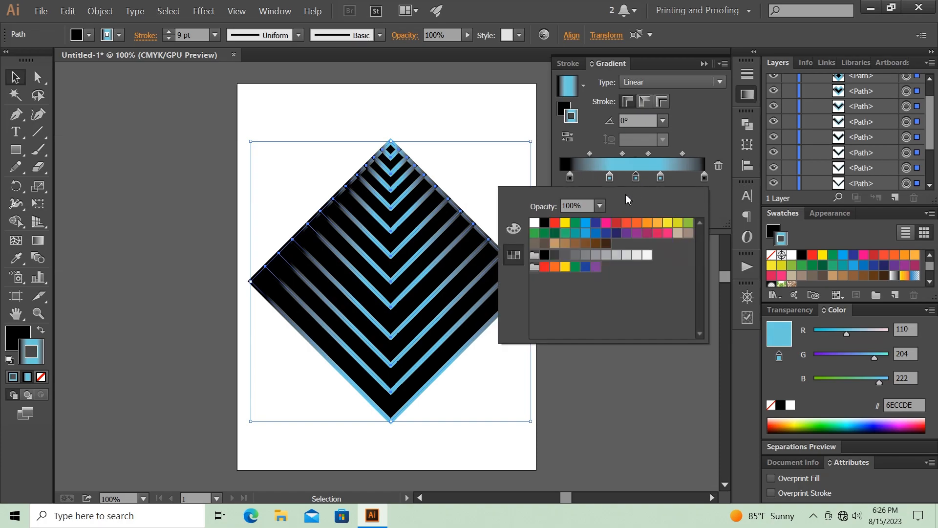
click(584, 223)
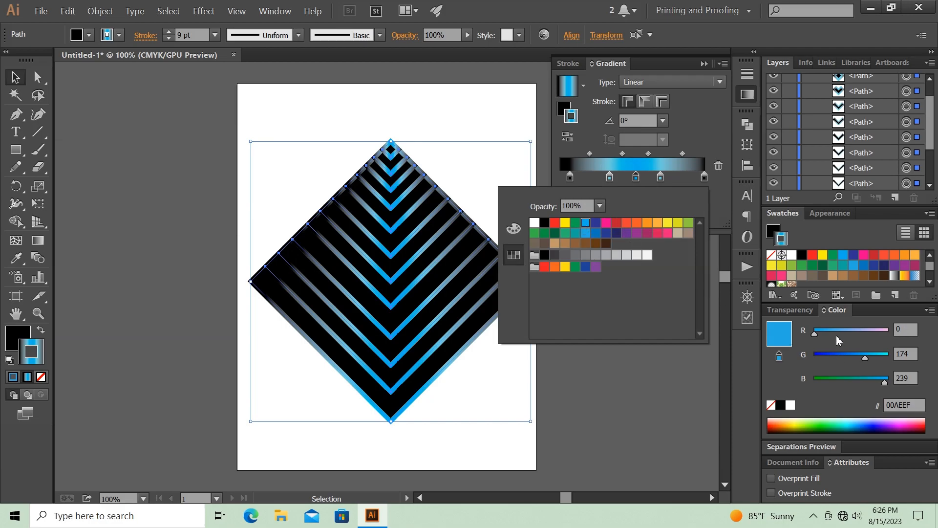
drag(867, 356, 877, 357)
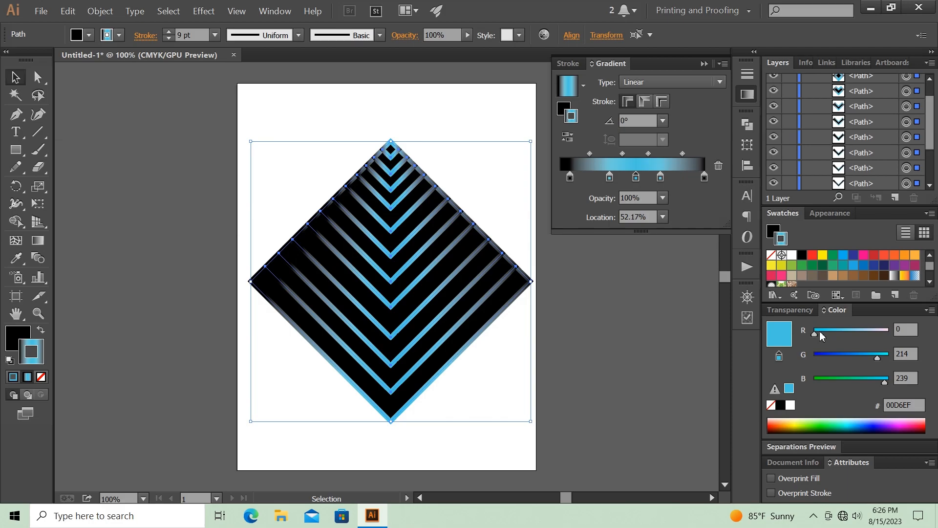
drag(820, 332, 857, 336)
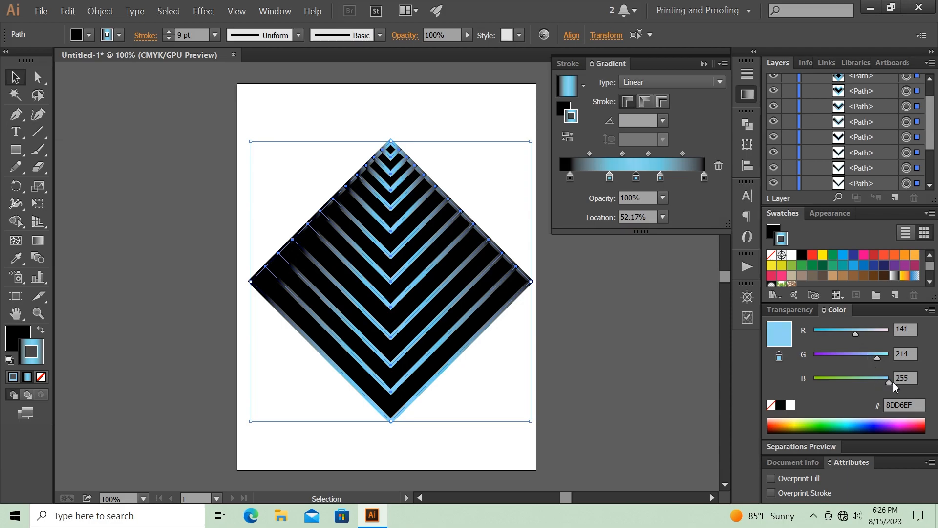
drag(880, 359, 889, 359)
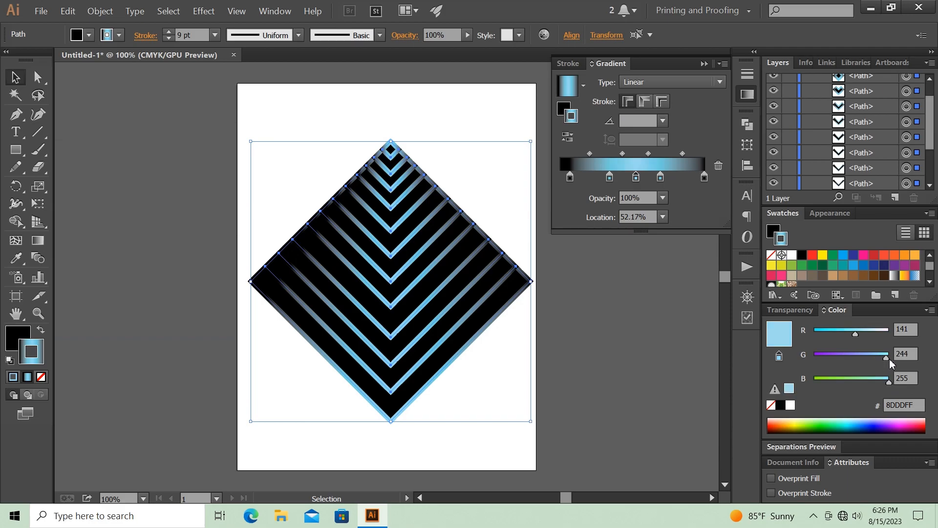
click(631, 315)
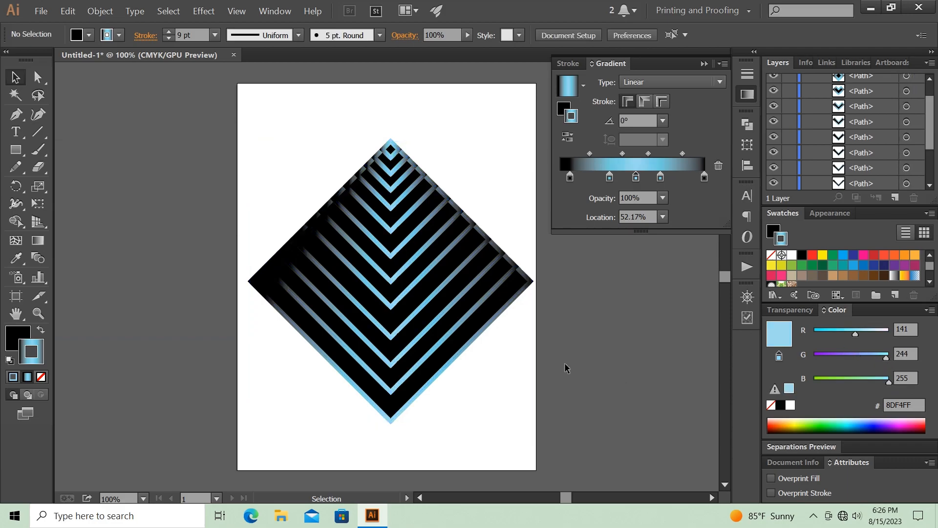
- Select all the diamond shapes, group them and collapse the gradient settings
click(360, 224)
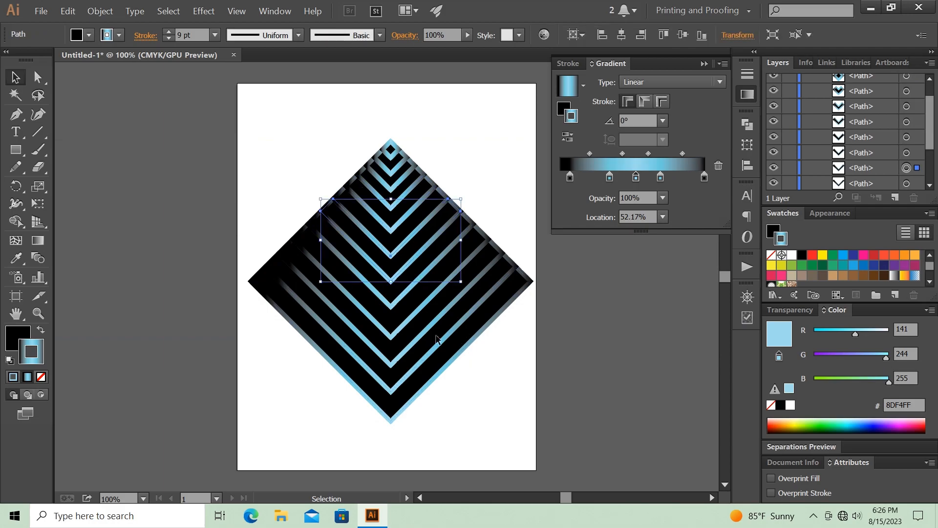
drag(334, 161, 537, 423)
right_click(415, 272)
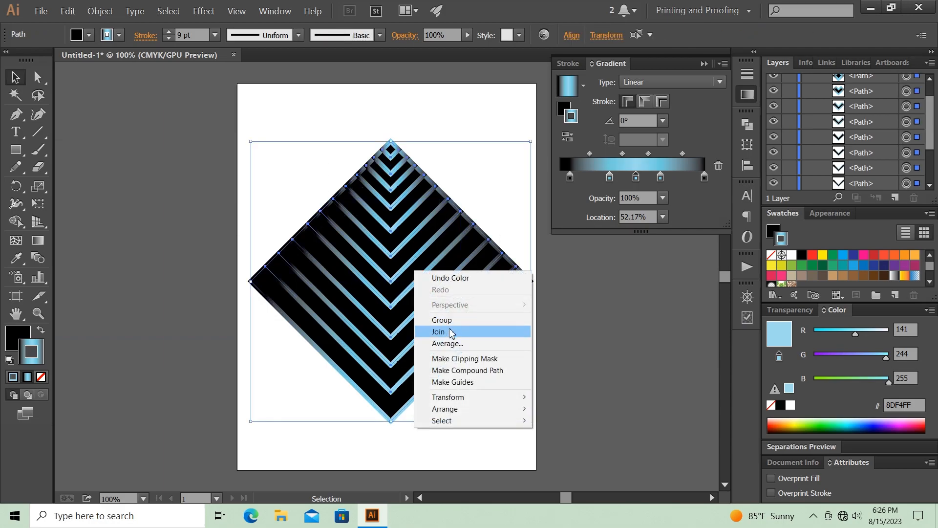
click(452, 320)
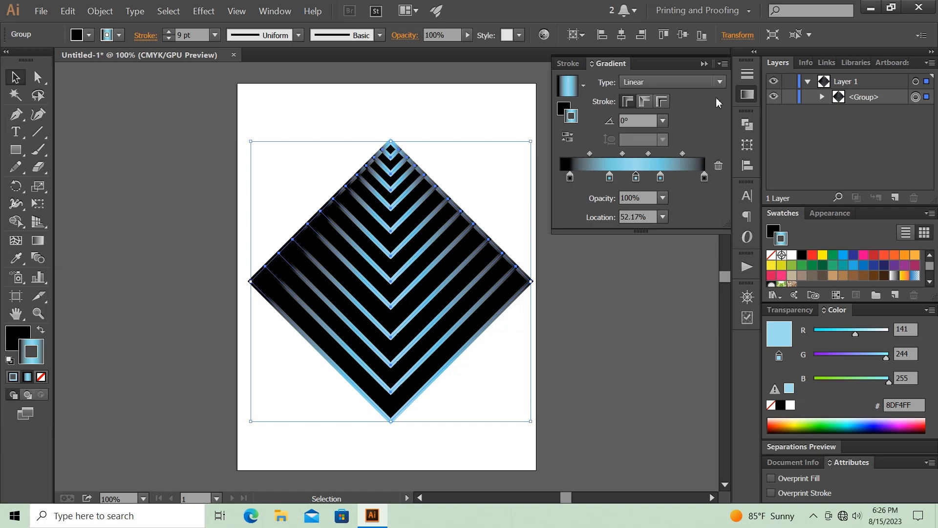
click(707, 64)
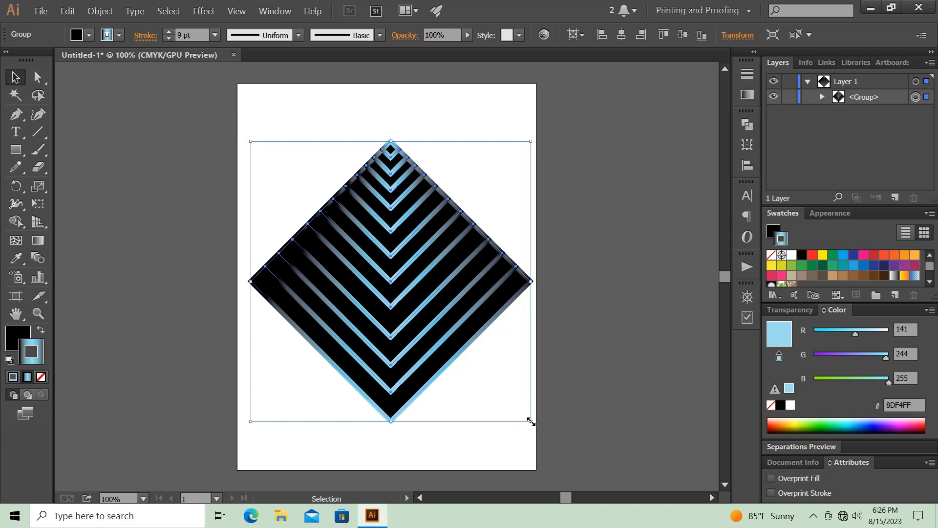
- Scale the group down about its centre to roughly a third of its size and set its stroke weight to 5 pt
drag(531, 422, 434, 325)
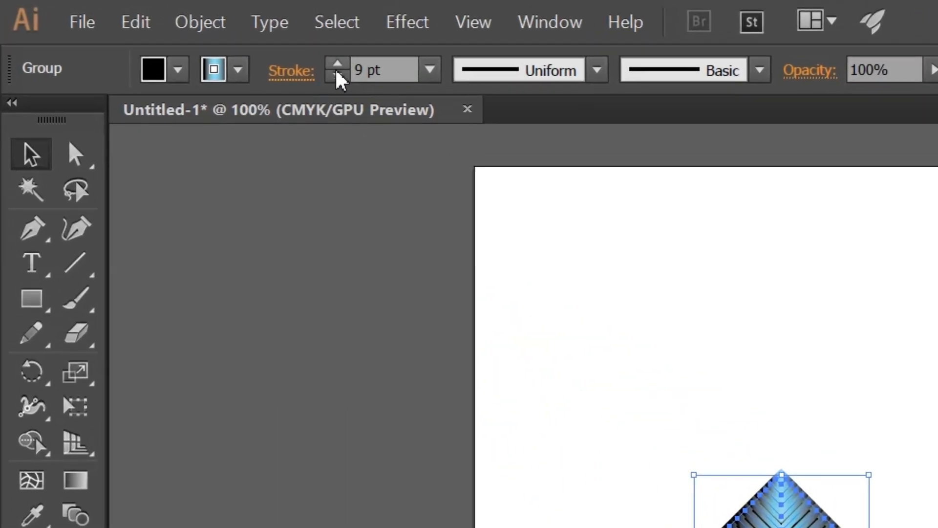
click(337, 75)
click(337, 75)
click(337, 76)
click(337, 76)
click(337, 76)
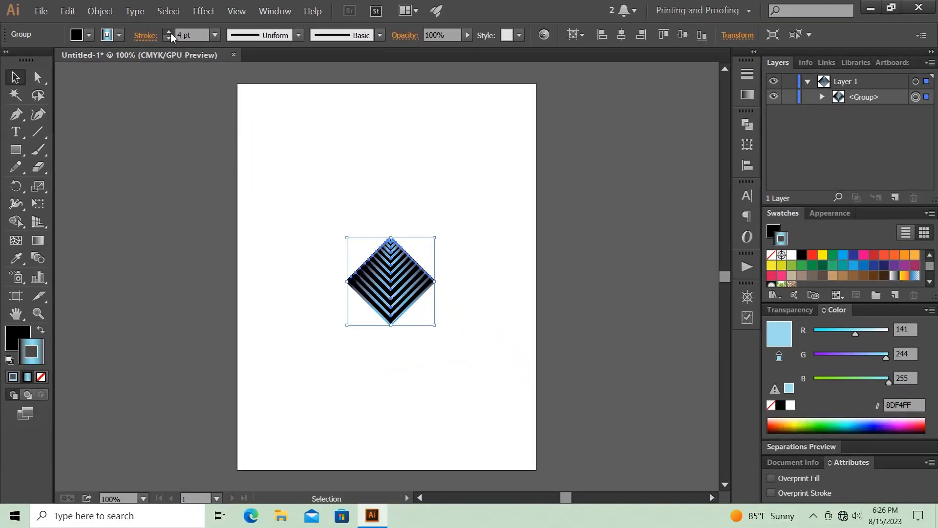
click(169, 31)
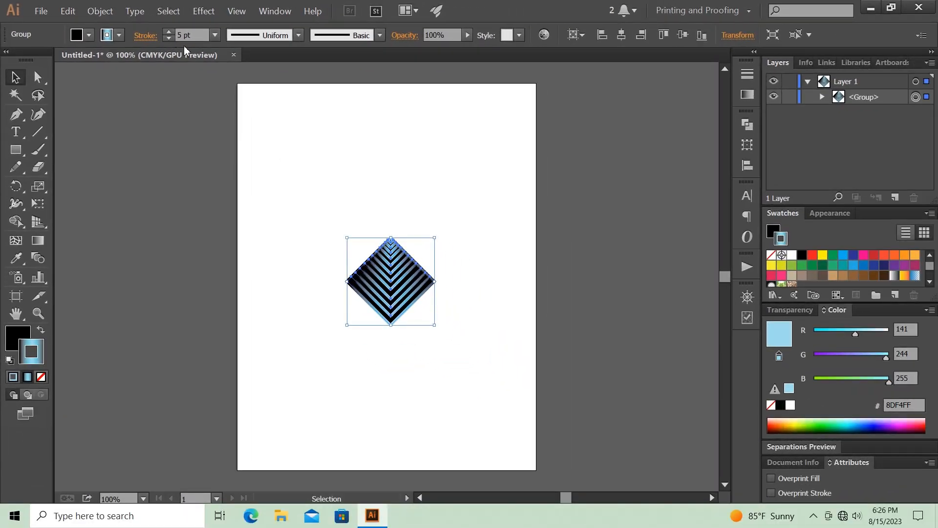
- Move the group towards the artboard's upper-left area and set its stroke weight to 4 pt
click(341, 189)
drag(405, 288, 331, 216)
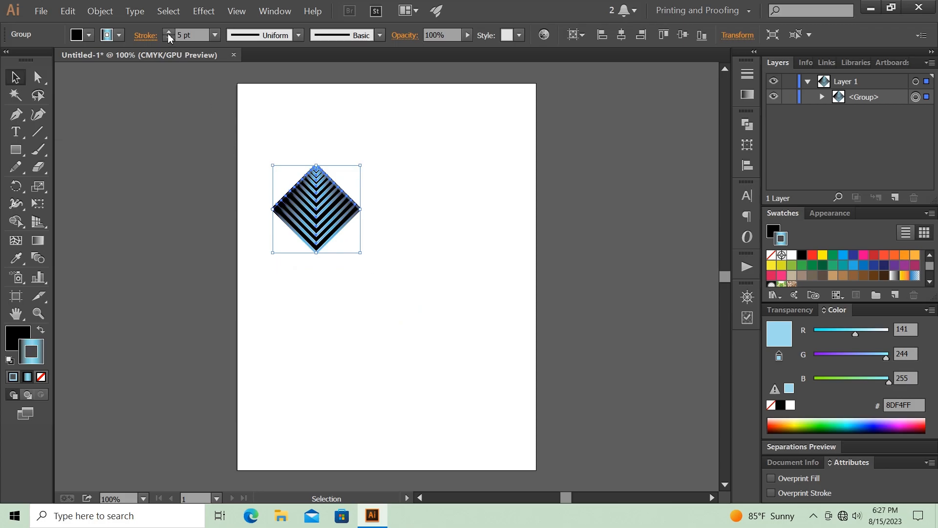
click(398, 292)
click(337, 228)
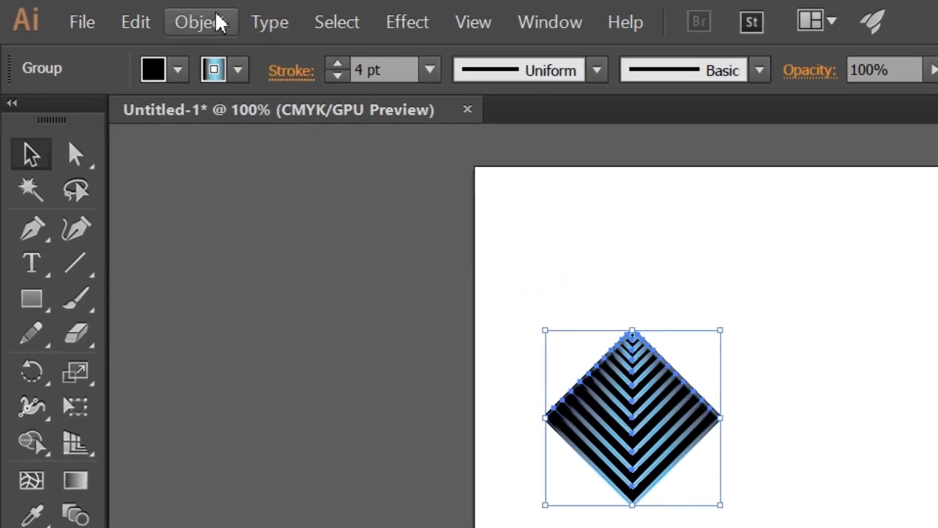
- Make a new pattern from the diamond group and accept the notice about the added swatch
click(161, 15)
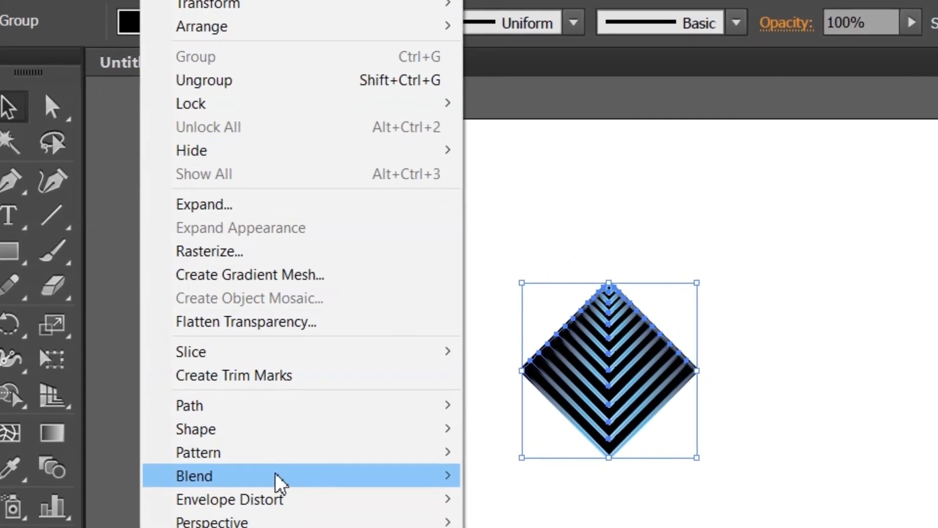
mouse_move(259, 454)
click(586, 454)
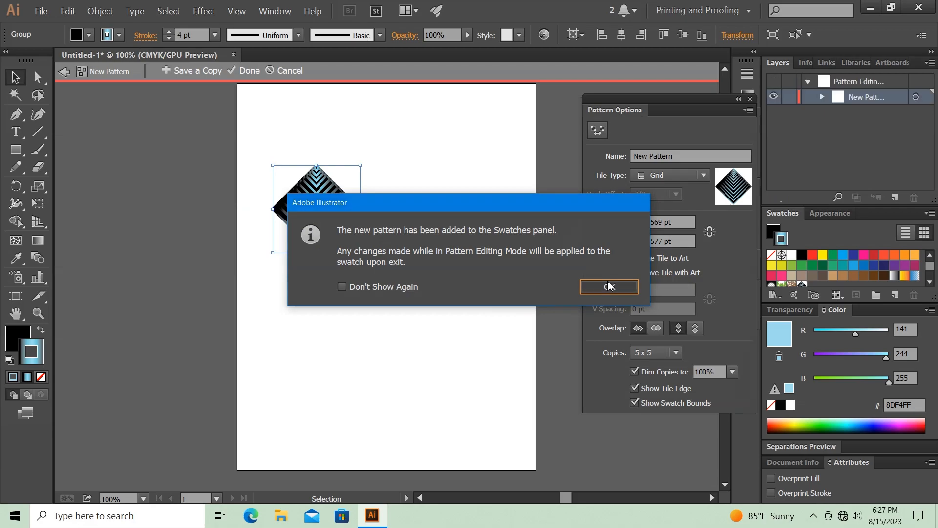
click(608, 282)
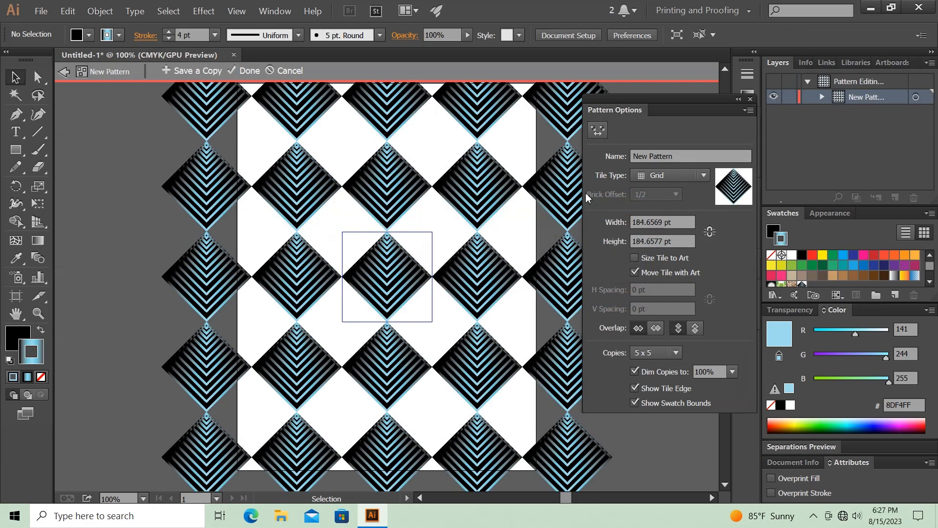
- Set the pattern's tile type to Brick by Row
key(ctrl+minus)
key(ctrl+minus)
key(ctrl+plus)
key(ctrl+plus)
key(ctrl+plus)
key(ctrl+plus)
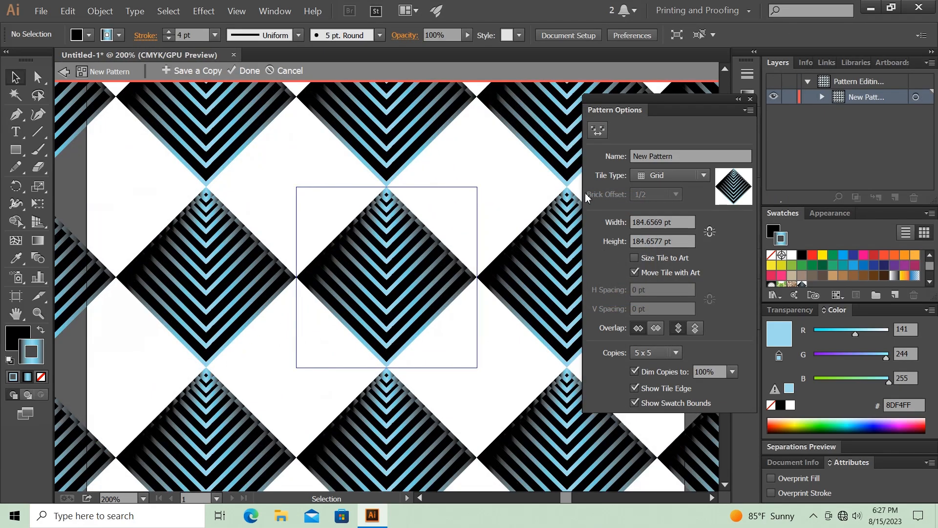
key(ctrl+plus)
drag(295, 215, 364, 273)
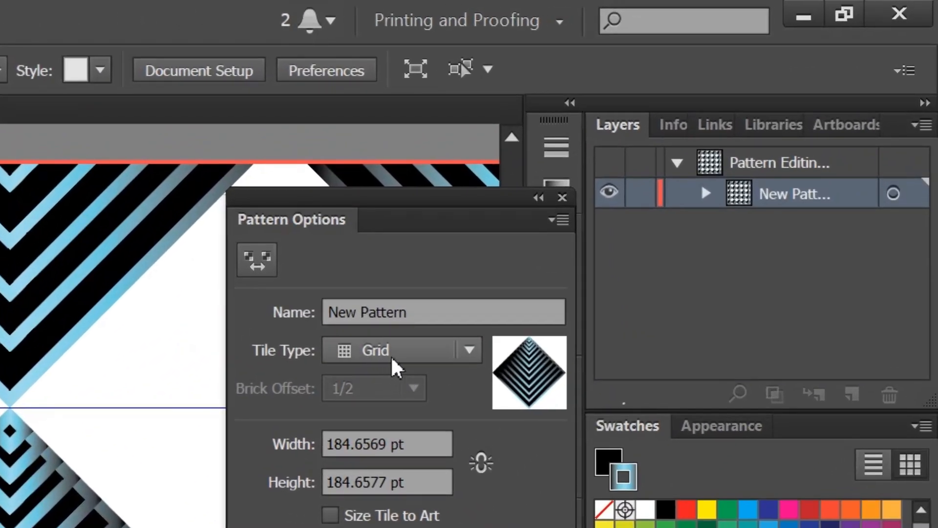
click(391, 356)
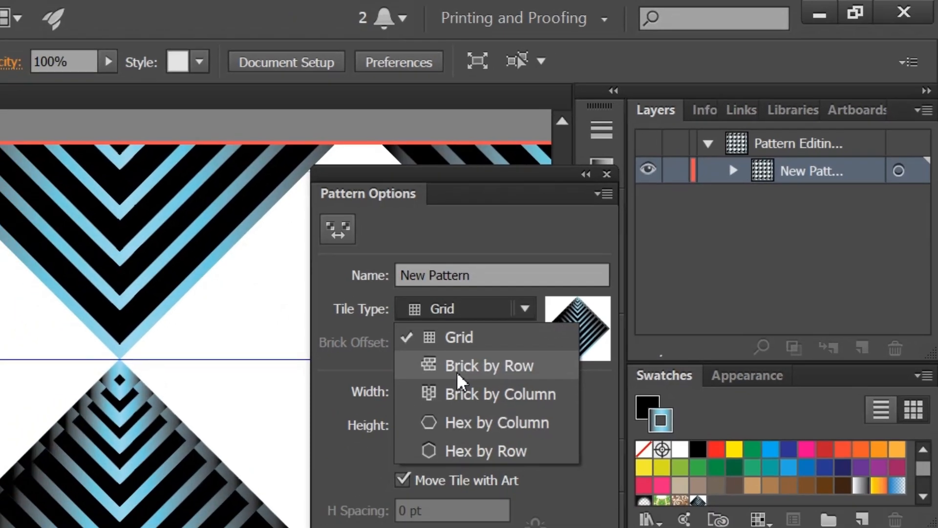
click(456, 372)
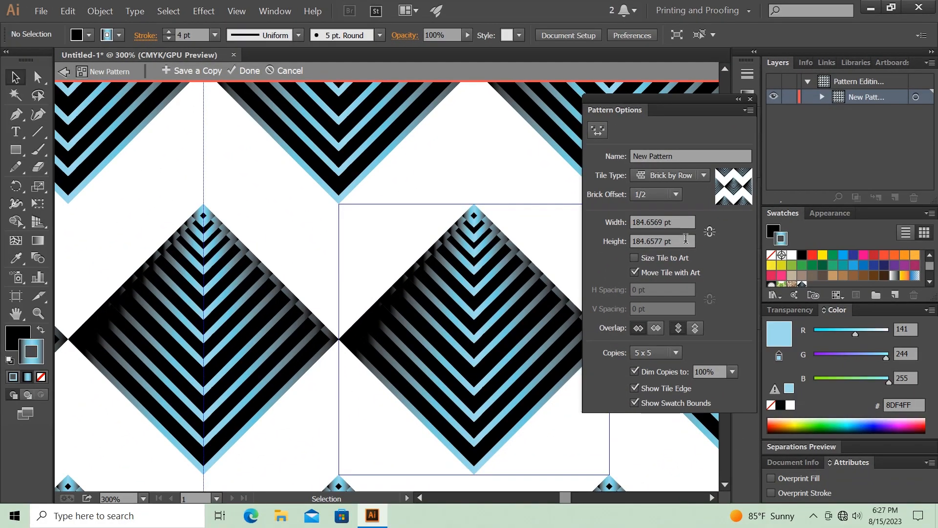
- Set the pattern tile width to 177 pt
click(659, 221)
key(ctrl+a)
text(177)
key(Return)
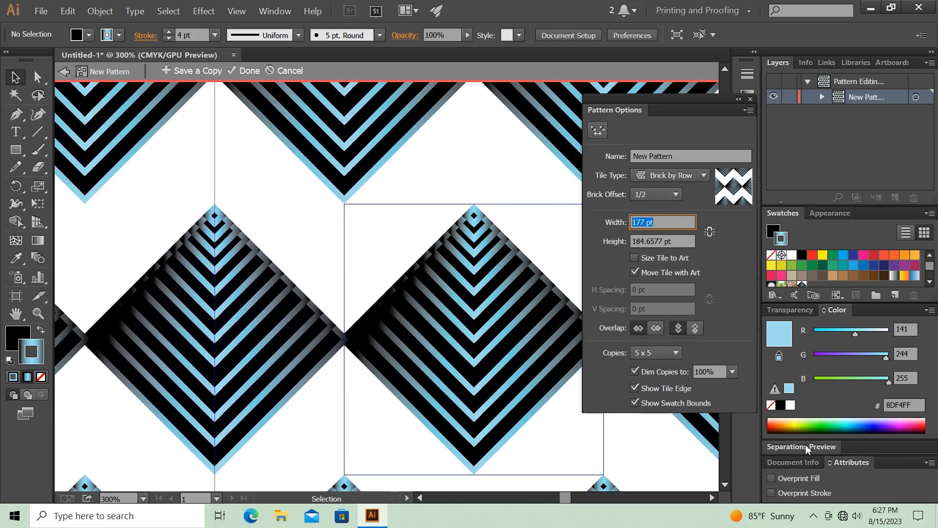
- Reduce the pattern tile height to 87 pt so that the diamond rows overlap without white gaps
click(661, 242)
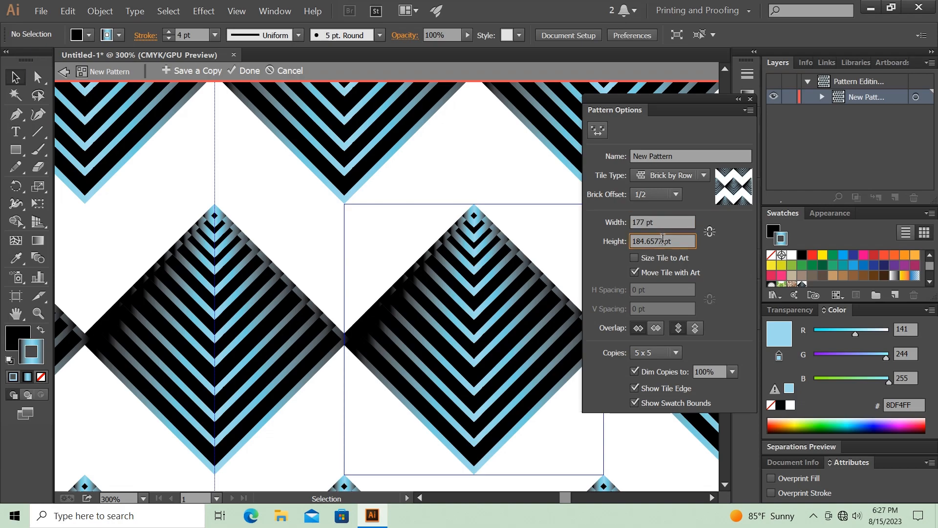
key(ctrl+a)
text(166)
key(Return)
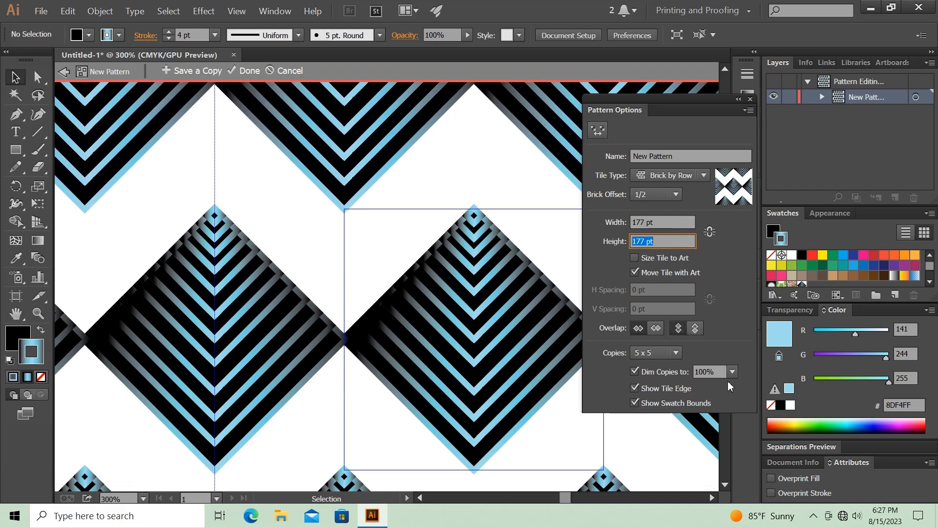
key(Down)
key(Down)
key(Down)
key(Down)
key(Down)
key(Down)
key(Down)
key(Down)
key(Down)
key(Down)
key(Down)
key(Down)
key(Down)
key(Down)
key(Down)
key(Down)
key(Down)
key(Down)
key(Down)
key(Down)
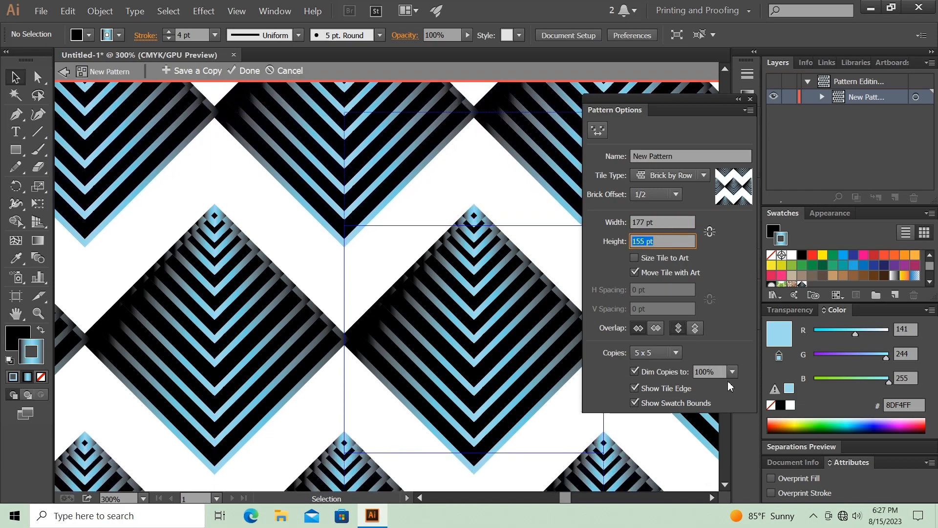
key(Down)
key(Down)
key(Down)
key(Down)
key(Down)
key(Down)
key(Down)
key(Down)
key(Down)
key(Down)
key(Down)
key(Down)
key(Down)
key(Down)
key(Down)
key(Down)
key(Down)
key(Down)
key(Down)
key(Down)
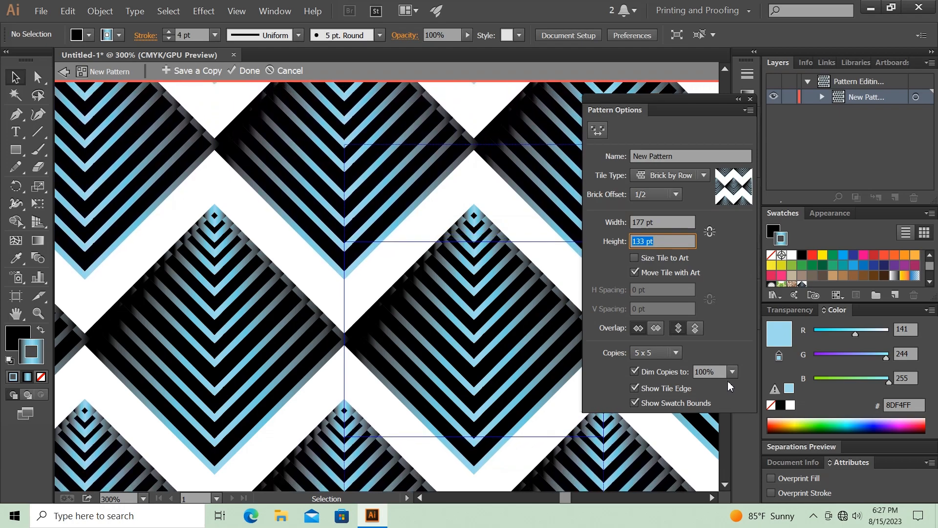
key(Down)
key(Down)
key(Down)
key(Down)
key(Down)
key(Down)
key(Down)
key(Down)
key(Down)
key(Down)
key(Down)
key(Down)
key(Down)
key(Down)
key(Down)
key(Down)
key(Down)
key(Down)
key(Down)
key(Down)
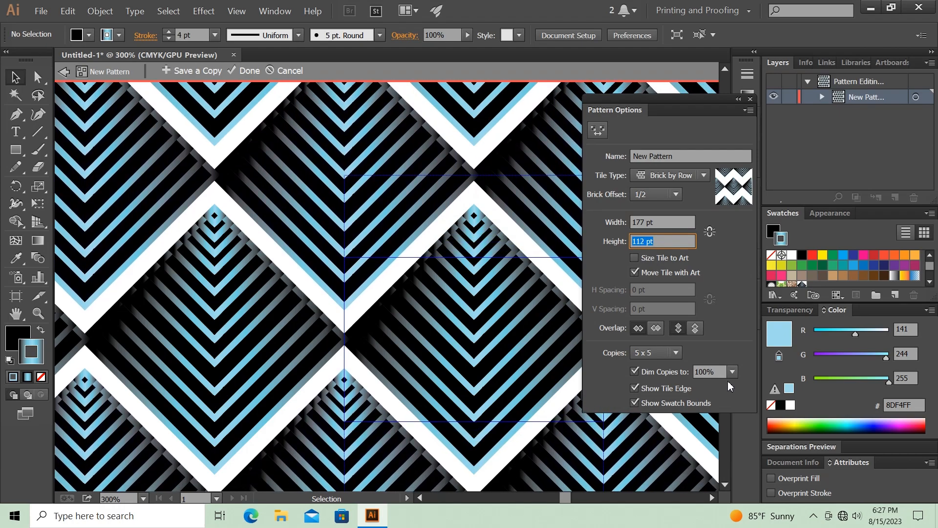
key(Down)
key(Down)
key(Down)
key(Down)
key(Down)
key(Down)
key(Down)
key(Down)
key(Down)
key(Down)
key(Down)
key(Down)
key(Down)
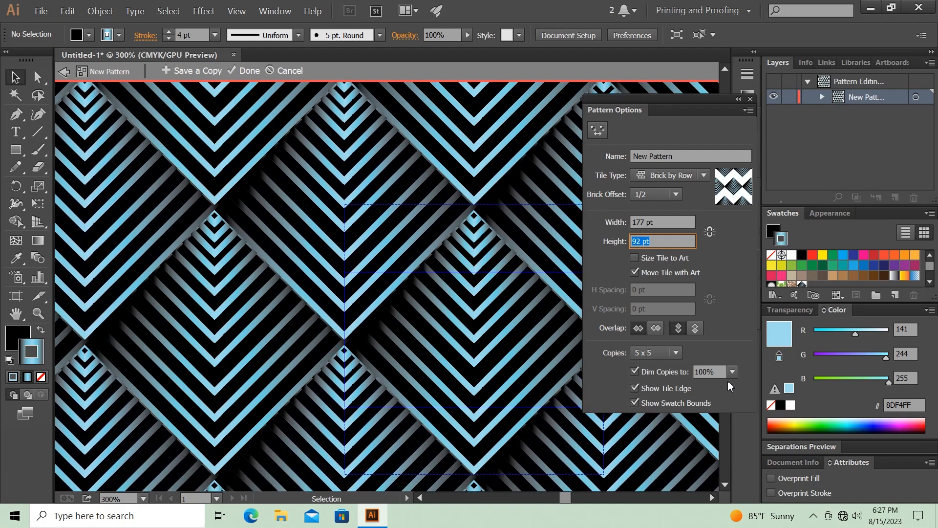
key(Down)
key(Down)
key(Down)
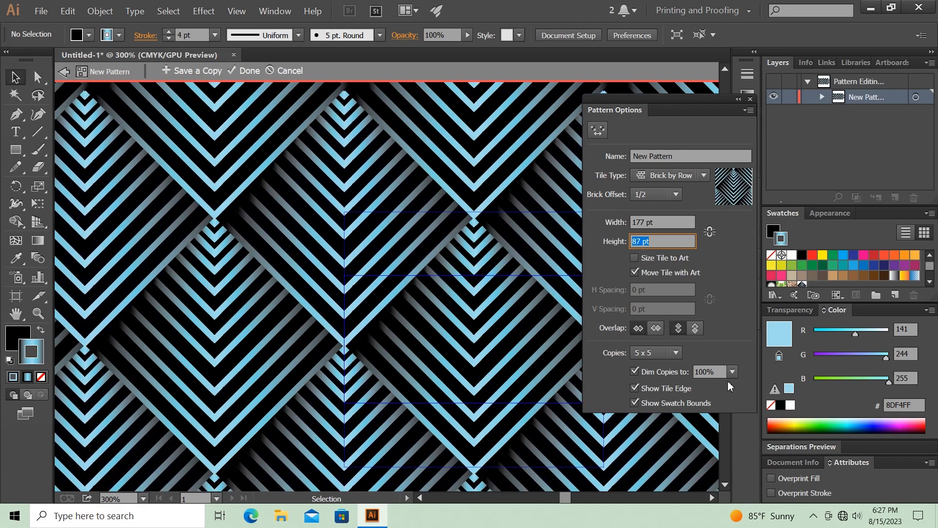
- Set the pattern tile height to 86 pt and compare the Bottom in Front and Top in Front overlaps, keeping Top in Front
key(Down)
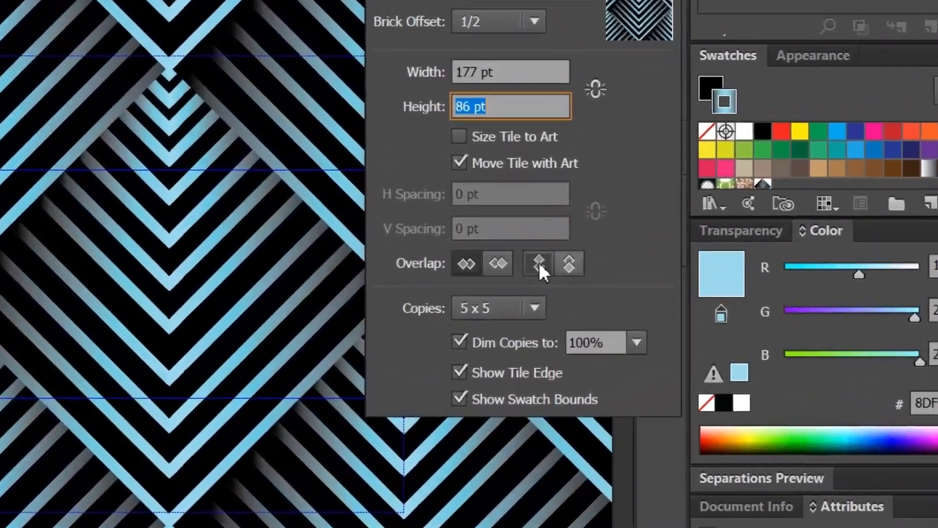
click(572, 268)
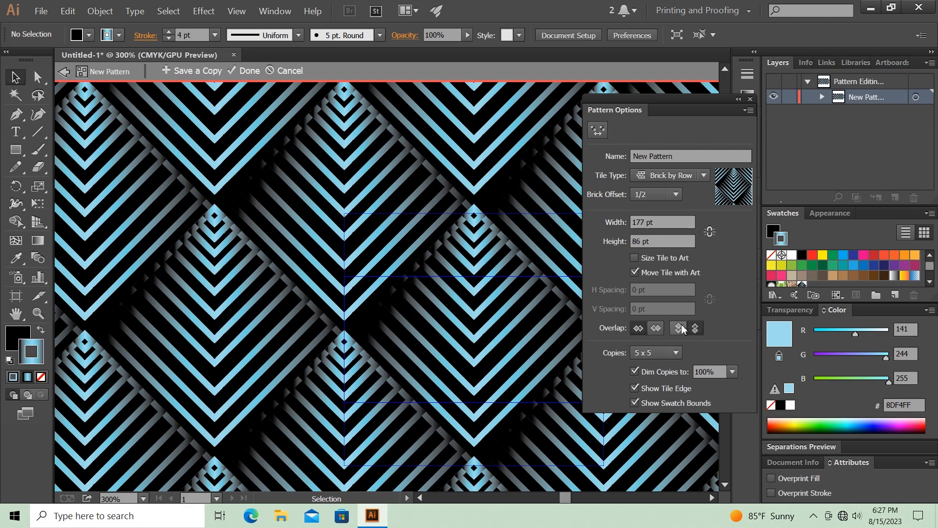
click(679, 329)
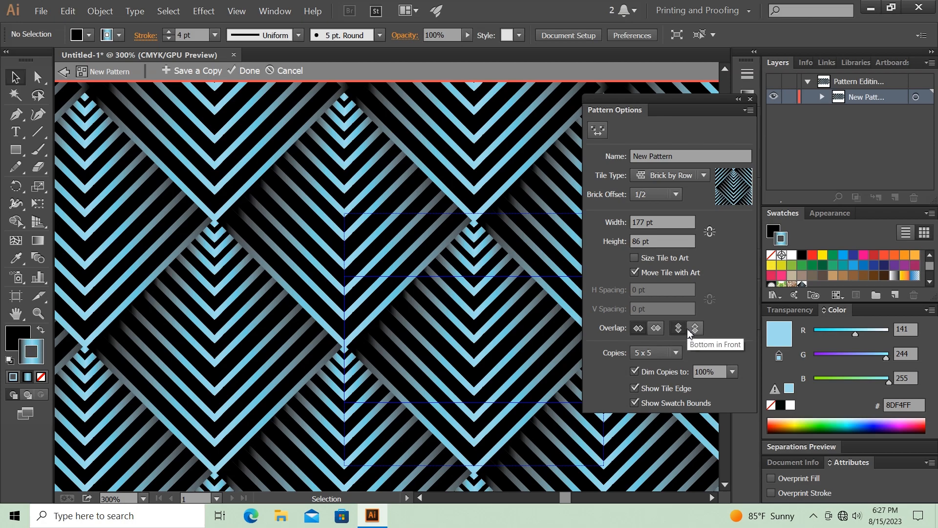
key(ctrl+0)
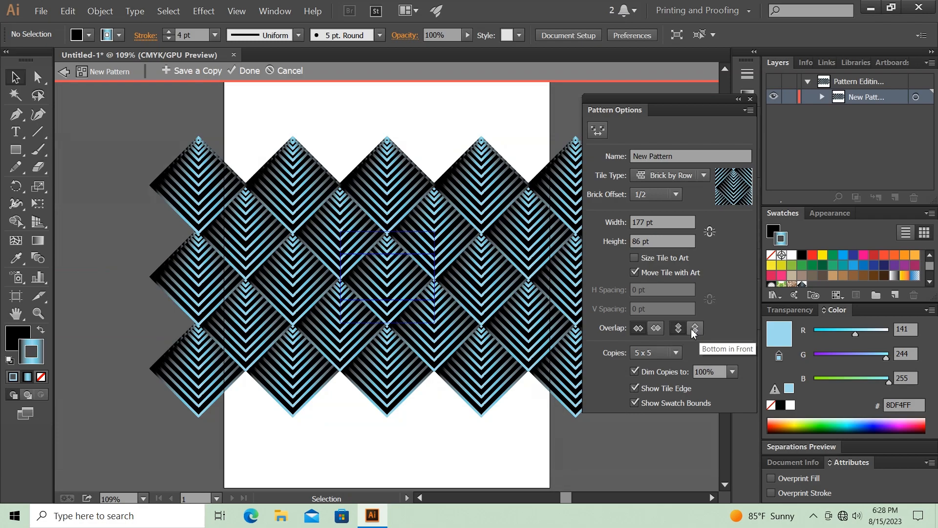
click(694, 330)
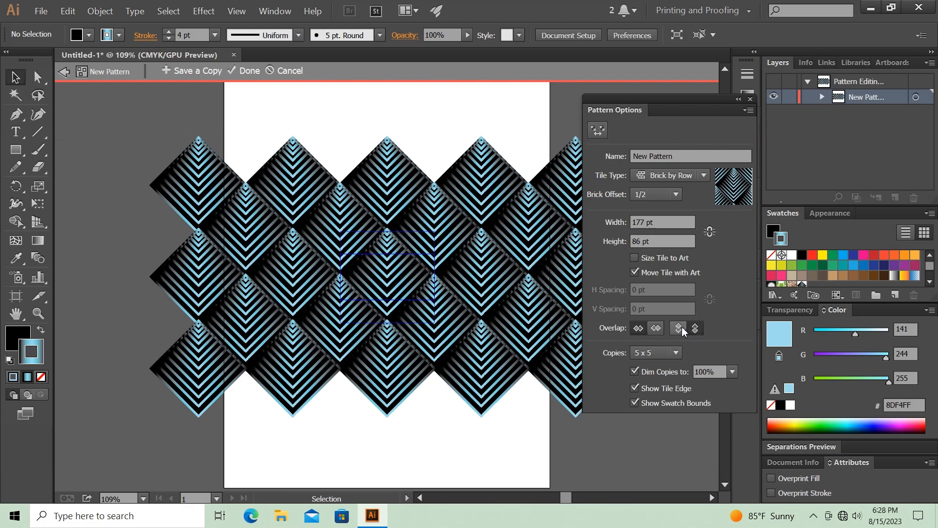
- Increase the number of pattern copies previewed around the tile and finish editing the pattern
click(676, 352)
click(659, 207)
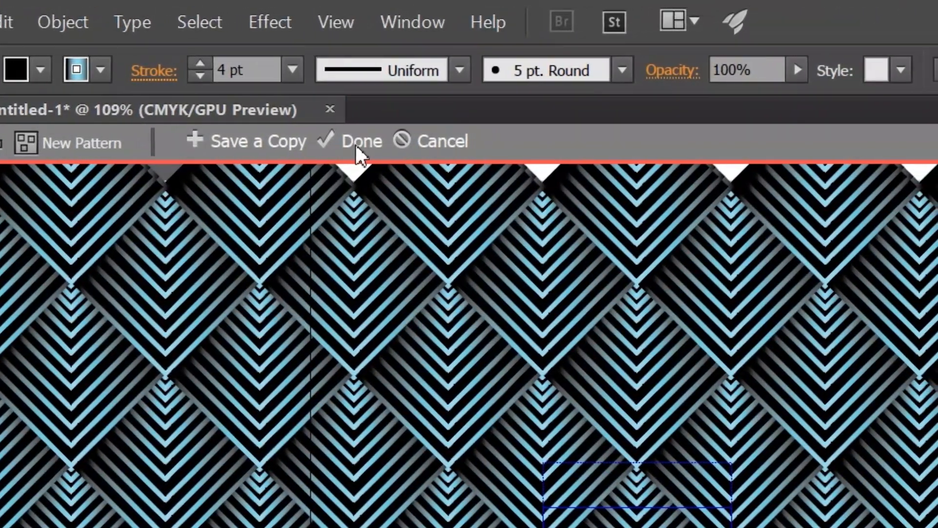
click(250, 71)
- Delete the original diamond group from the artboard
click(352, 248)
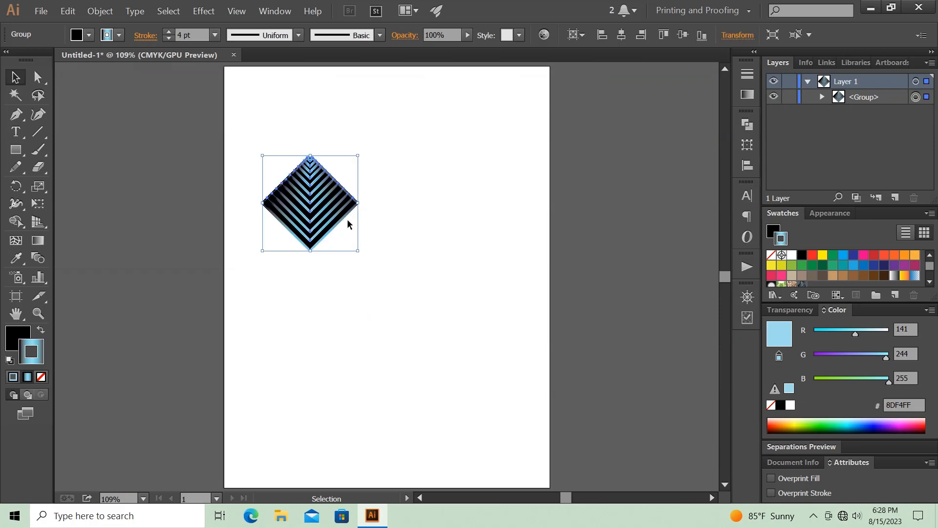
key(Delete)
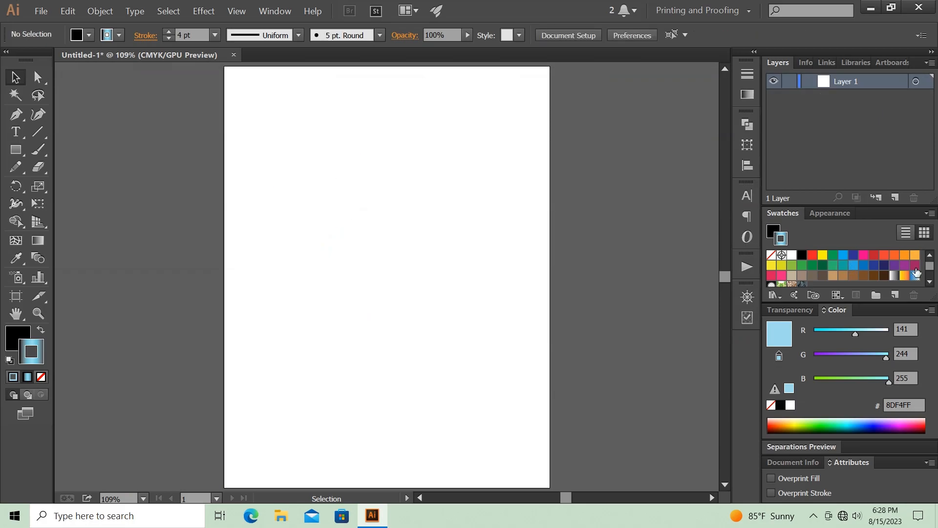
- Draw a portrait rectangle covering most of the artboard, with no stroke and the new diamond pattern swatch as its fill
scroll(933, 273, down, 1)
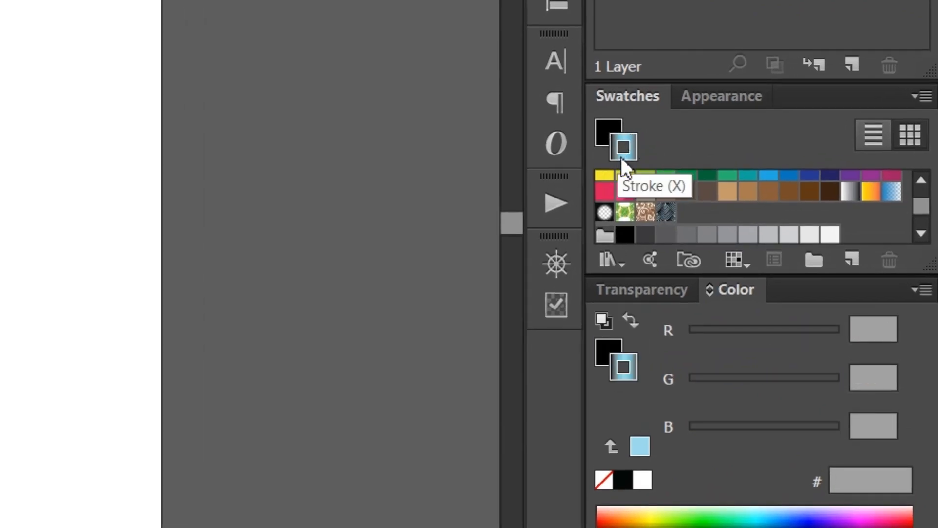
scroll(918, 209, up, 1)
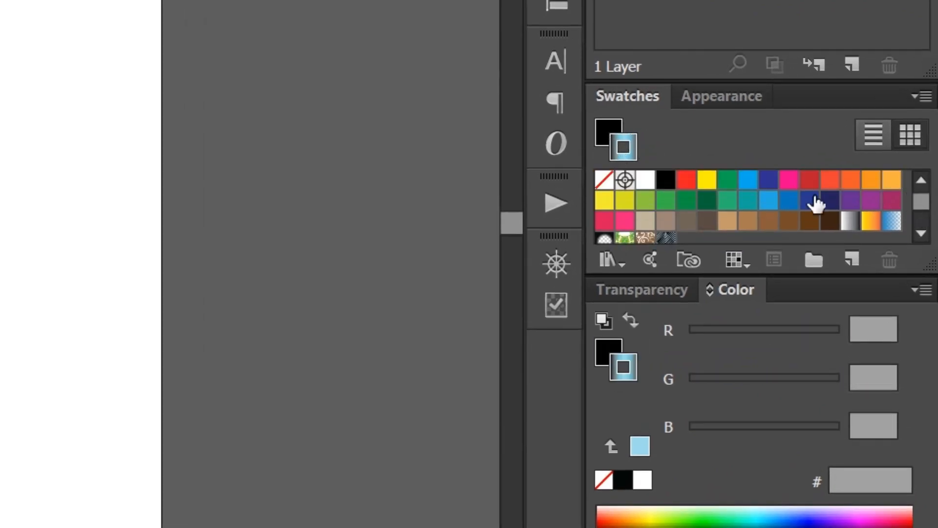
click(604, 186)
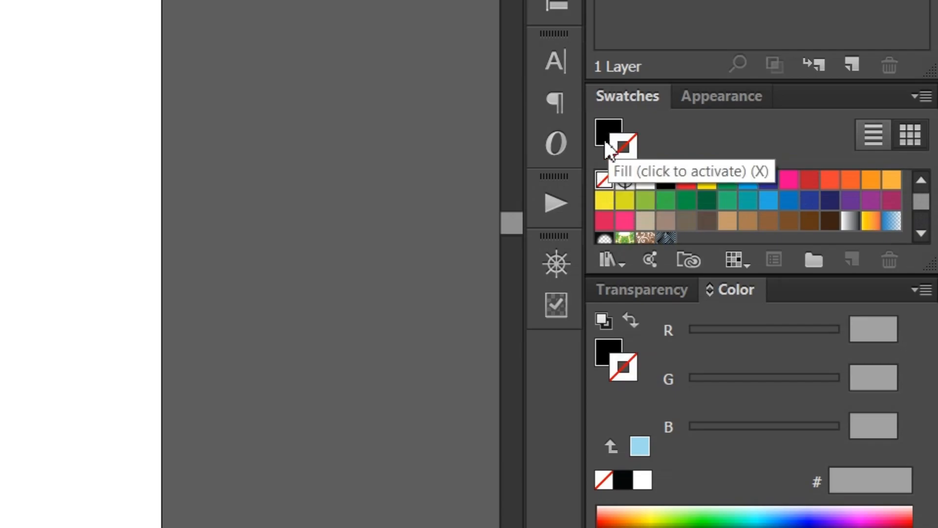
click(605, 138)
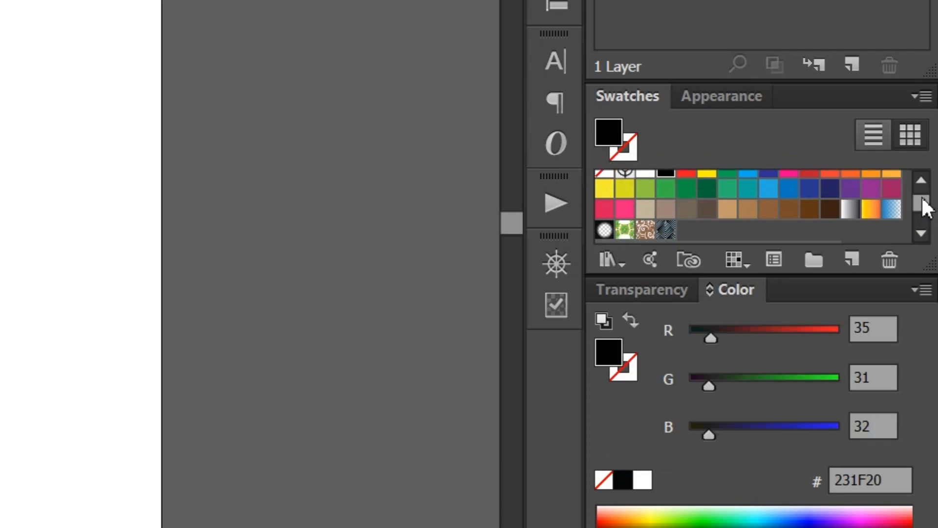
scroll(921, 203, down, 2)
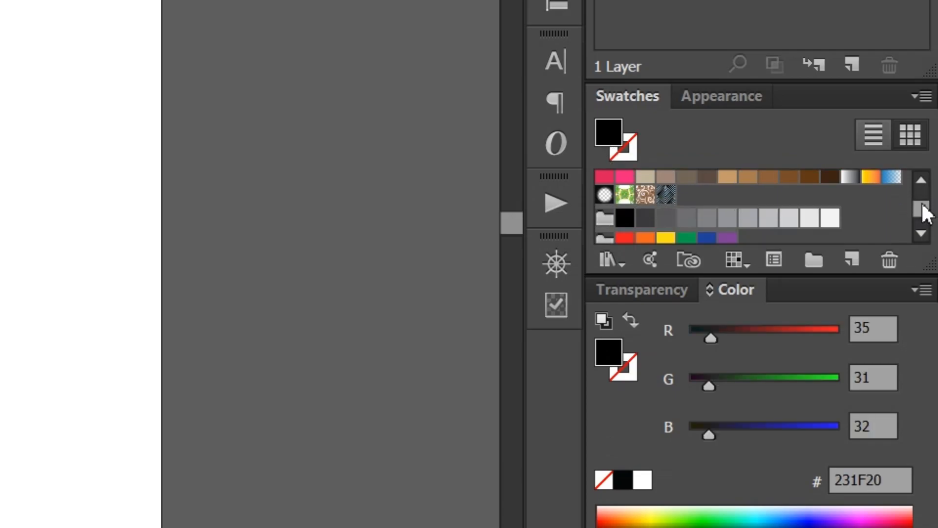
click(667, 195)
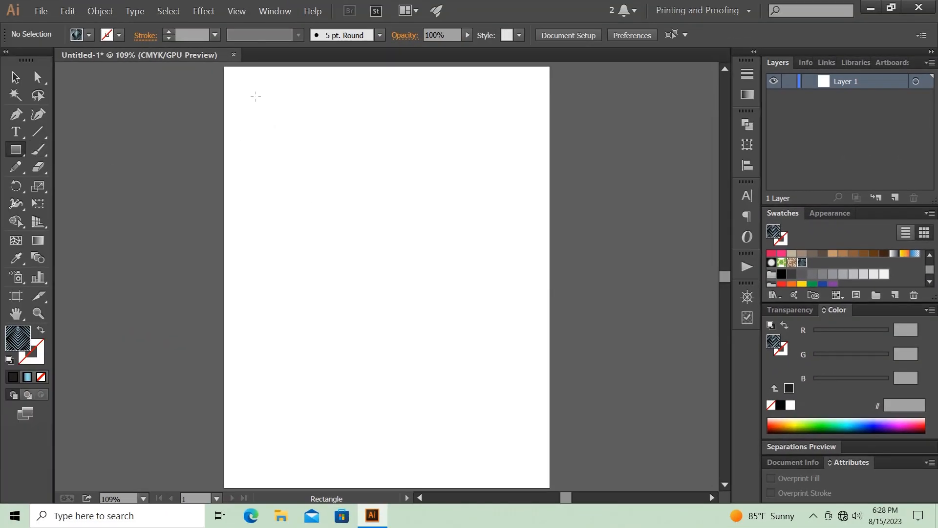
drag(252, 91, 523, 470)
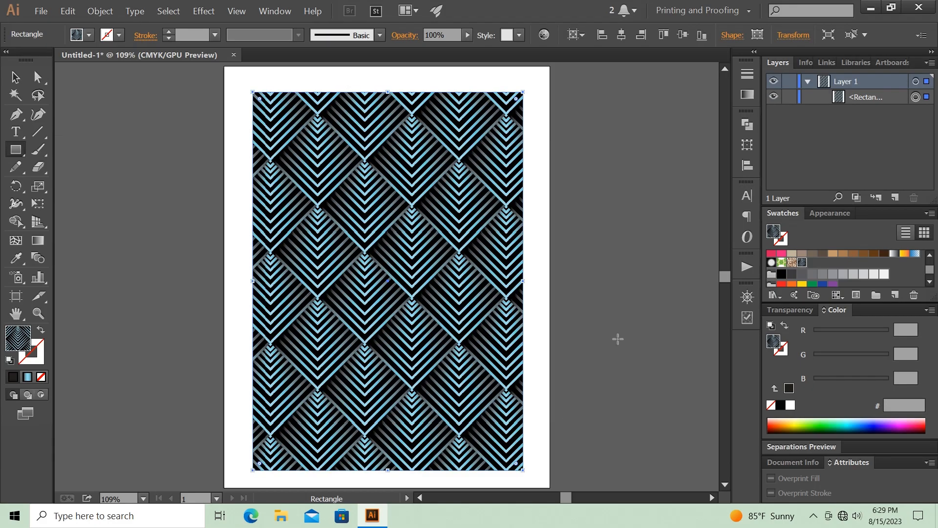